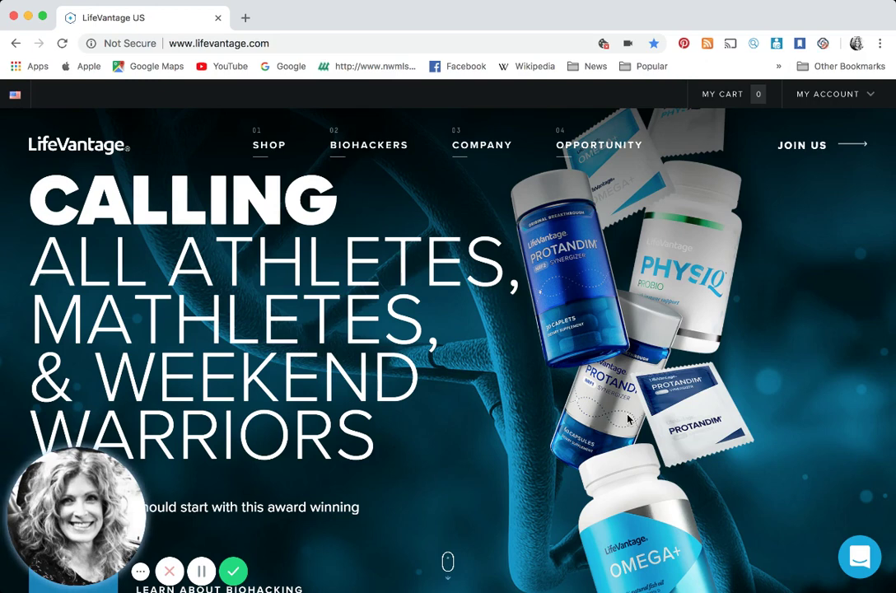
# Open the My Account panel from the website's top bar
pyautogui.click(826, 97)
# On the distributor sign-in page, enter the saved distributor ID and the account password
pyautogui.click(752, 149)
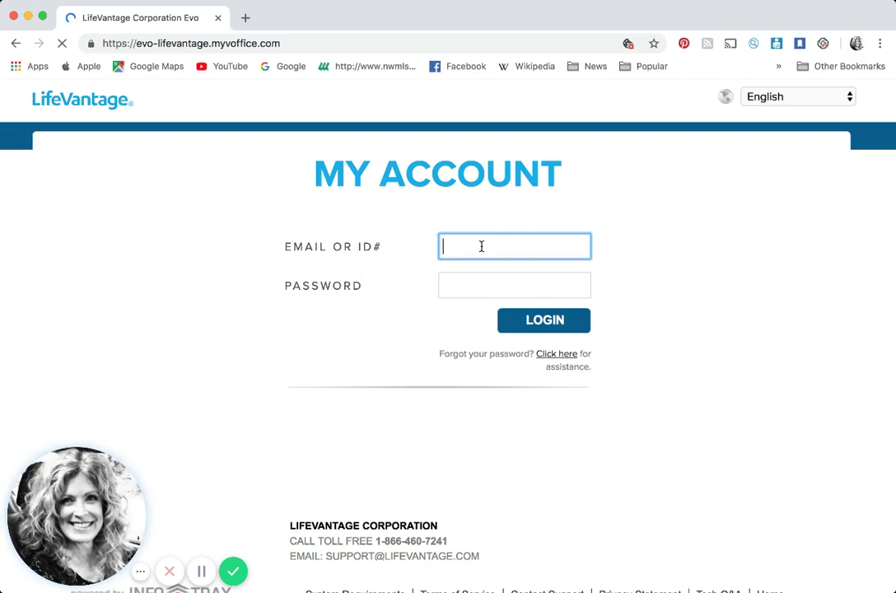
pyautogui.write('133')
pyautogui.click(468, 281)
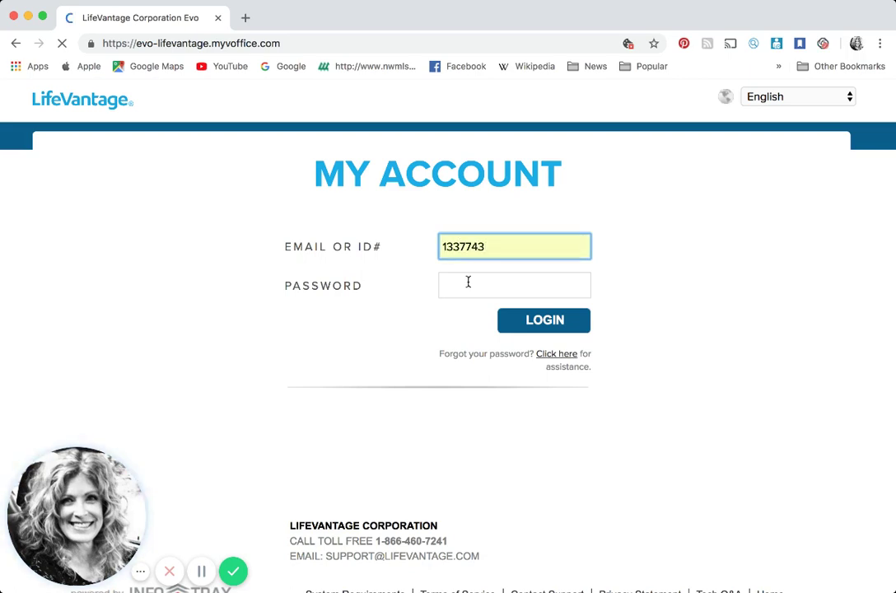
pyautogui.click(468, 281)
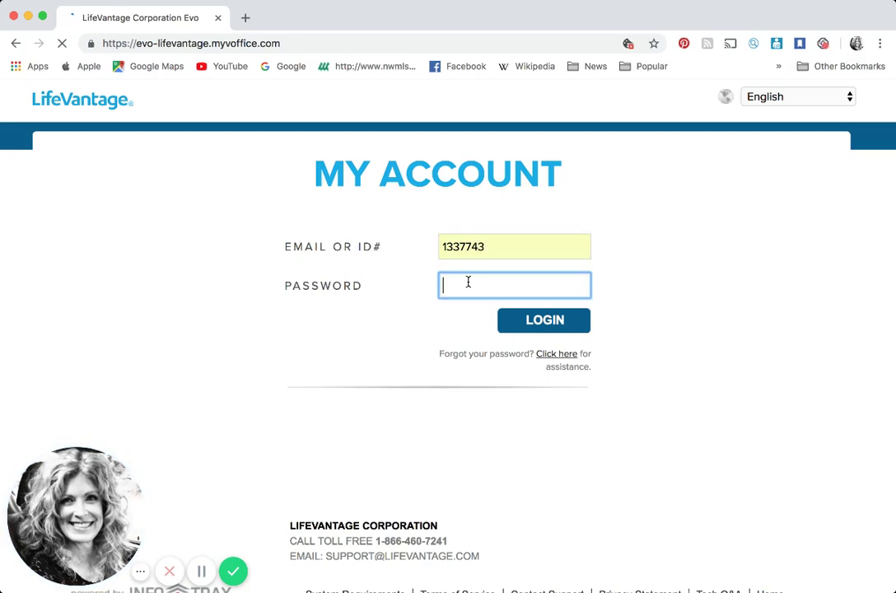
pyautogui.write('••••••••')
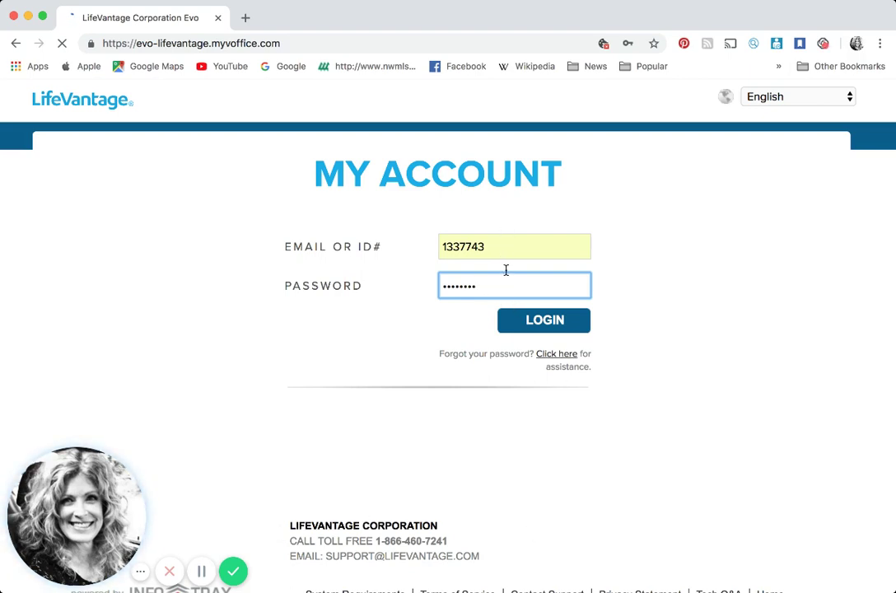
# Sign in to the Virtual Office dashboard and bring up the Account Services menu
pyautogui.click(541, 327)
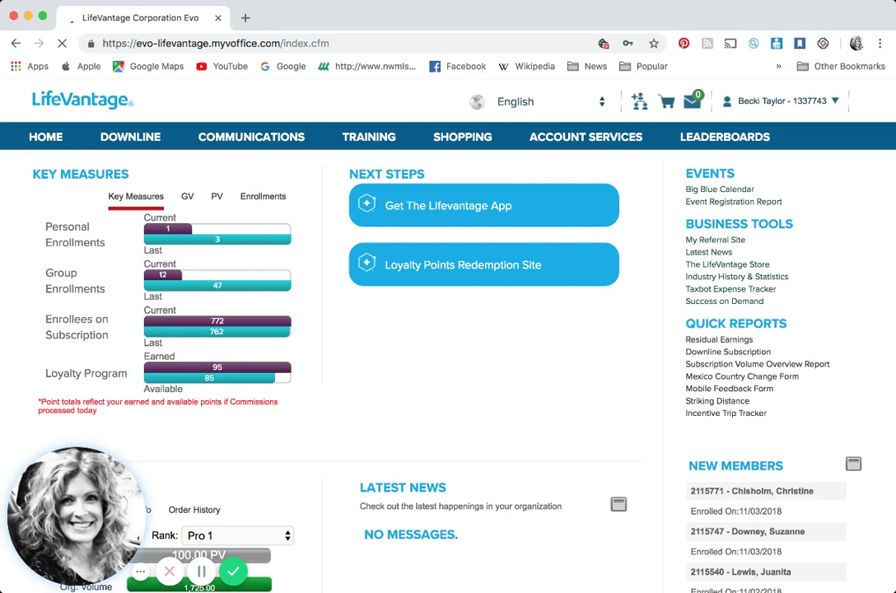
pyautogui.moveTo(595, 142)
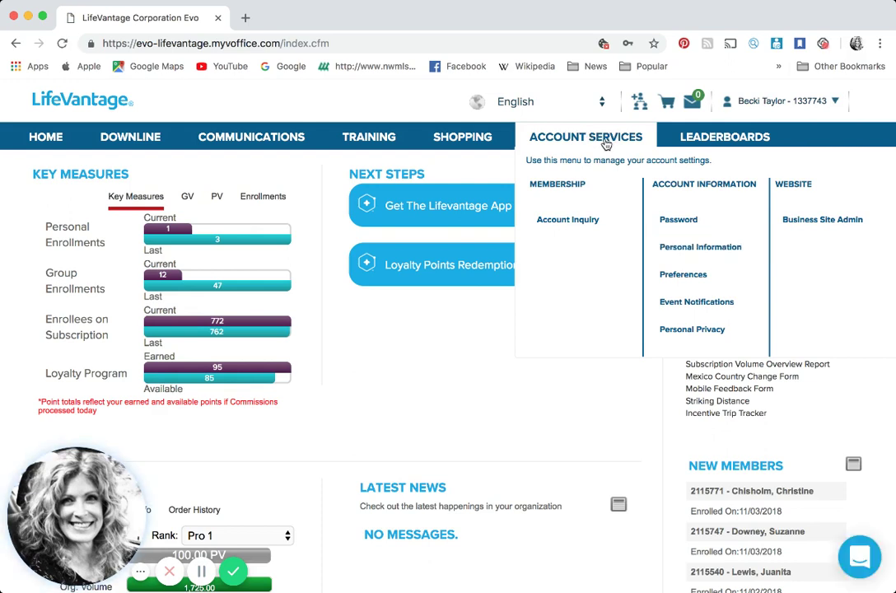
# Upload a chosen photo from the computer as the Personal Information profile image
pyautogui.click(694, 249)
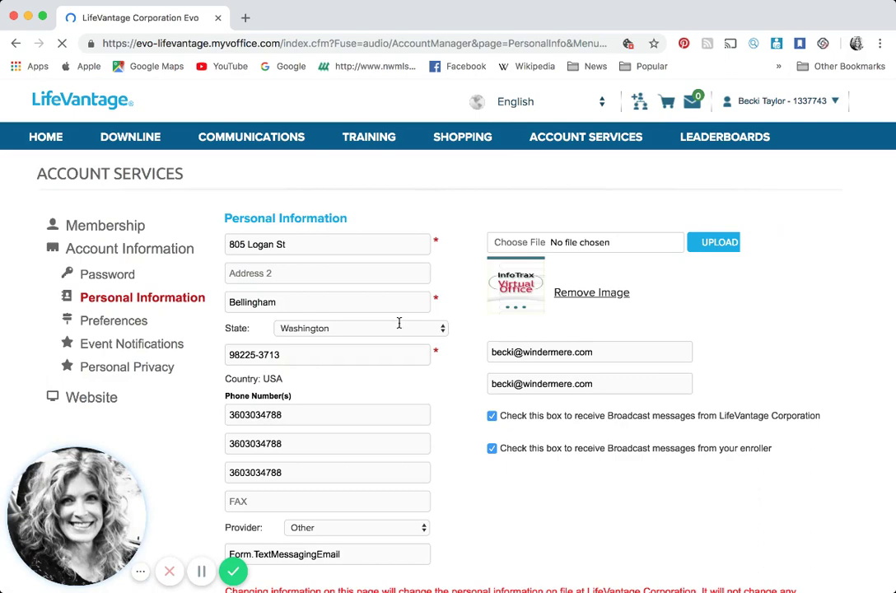
pyautogui.scroll(-3, 398, 321)
pyautogui.scroll(1, 410, 376)
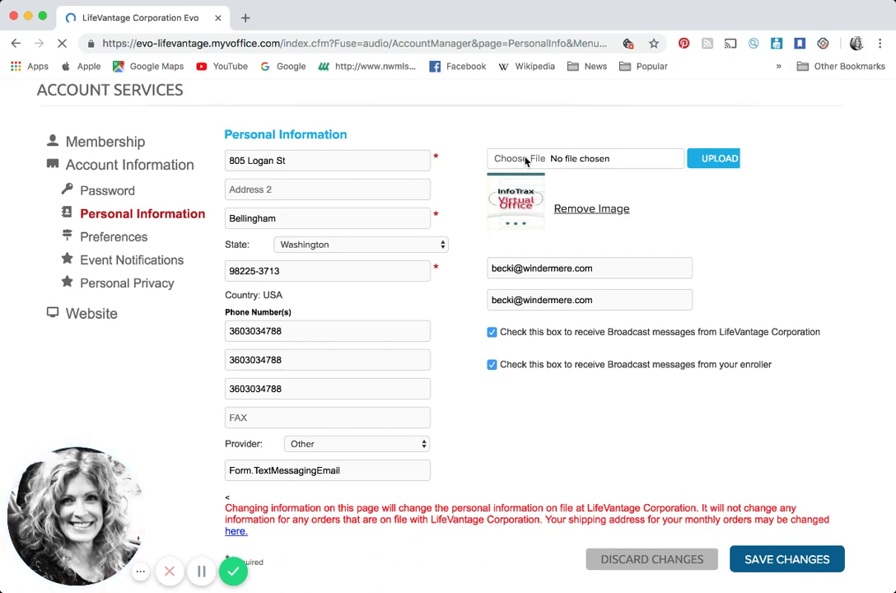
pyautogui.click(525, 160)
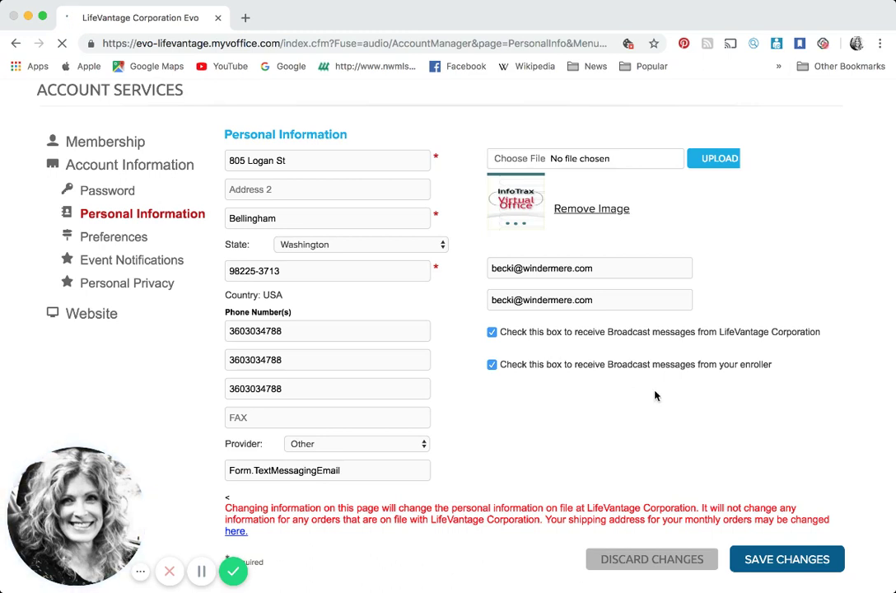
pyautogui.click(811, 501)
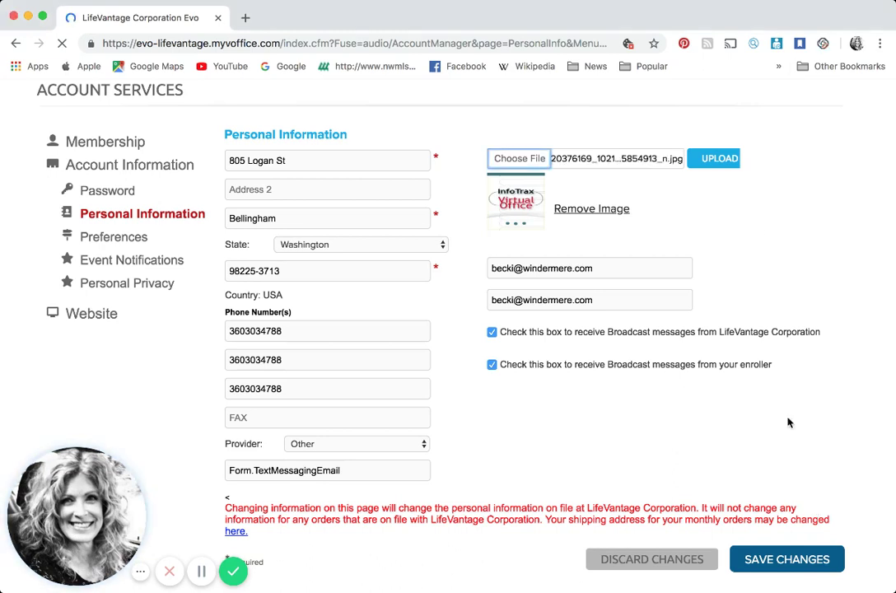
pyautogui.click(721, 161)
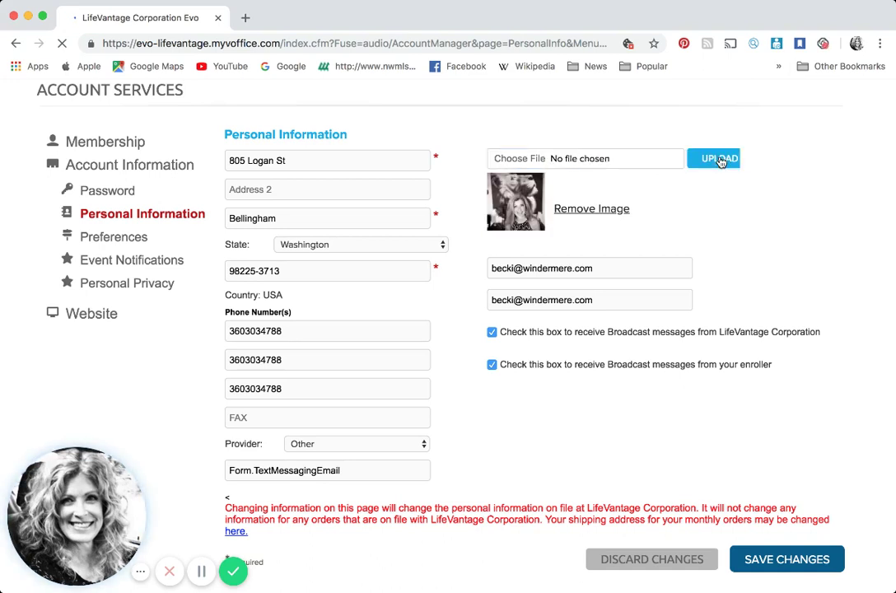
# Save the personal information changes and go to Business Site Admin to review the site URL settings
pyautogui.click(797, 566)
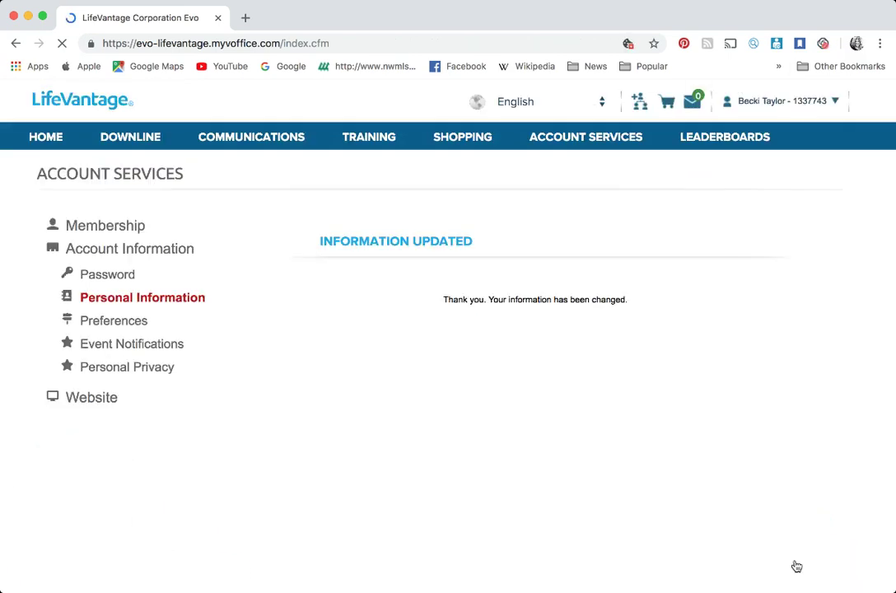
pyautogui.moveTo(581, 133)
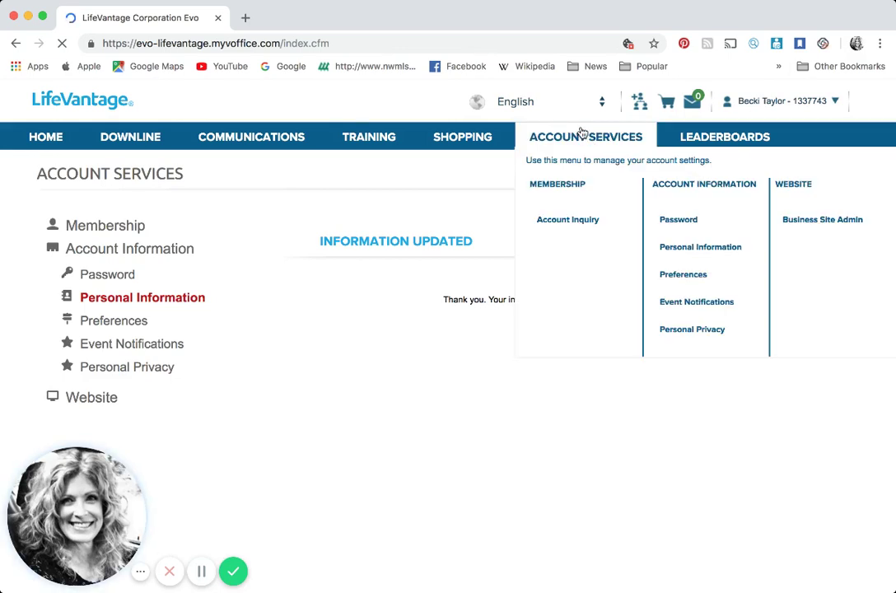
pyautogui.click(821, 220)
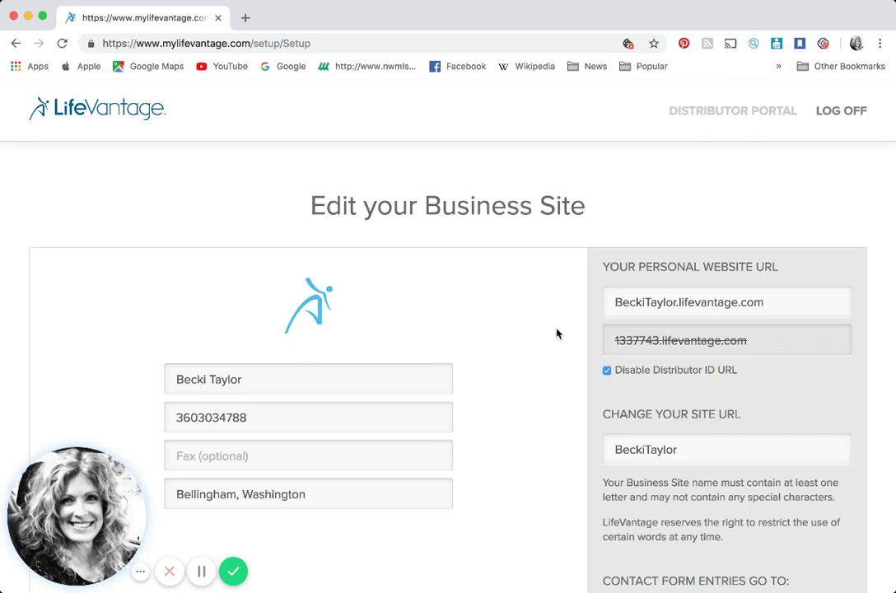
pyautogui.scroll(-3, 703, 448)
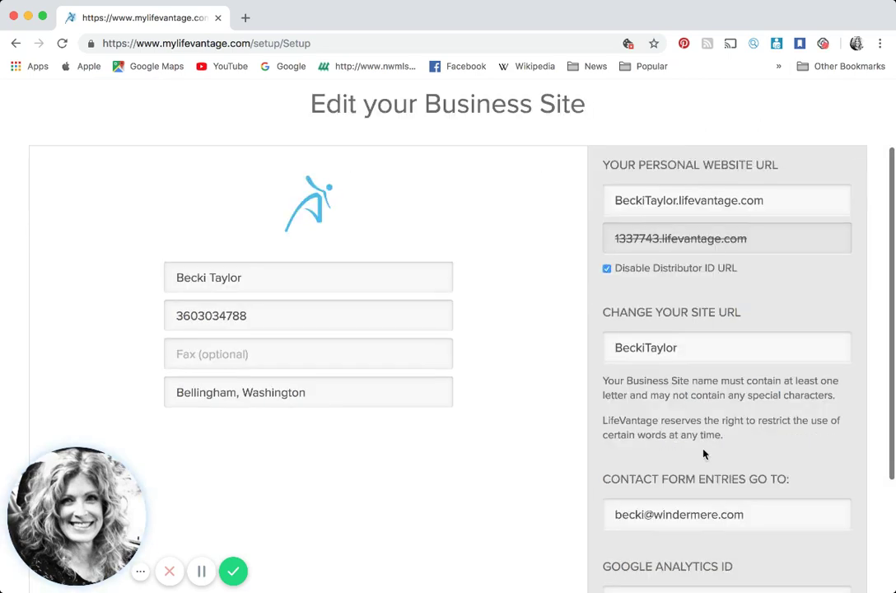
pyautogui.scroll(-1, 693, 349)
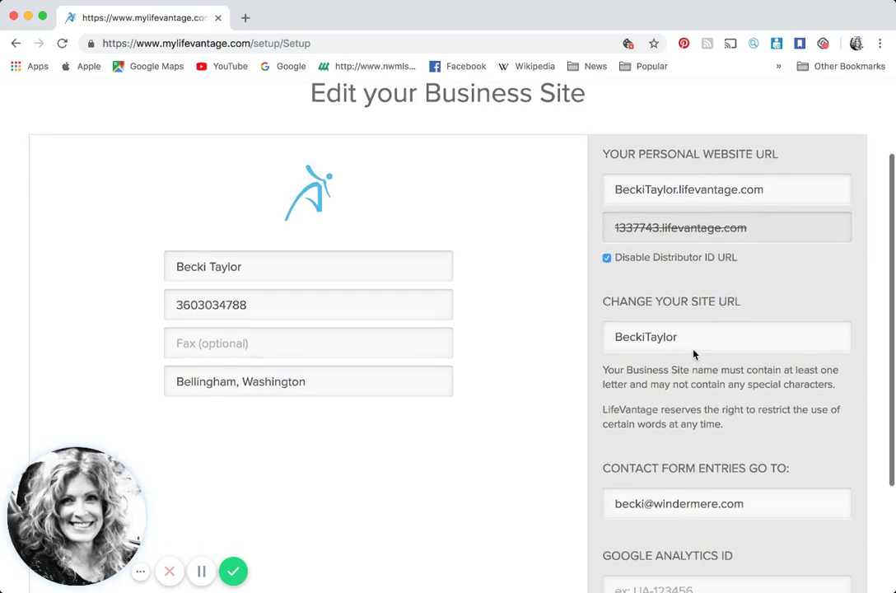
pyautogui.scroll(1, 685, 340)
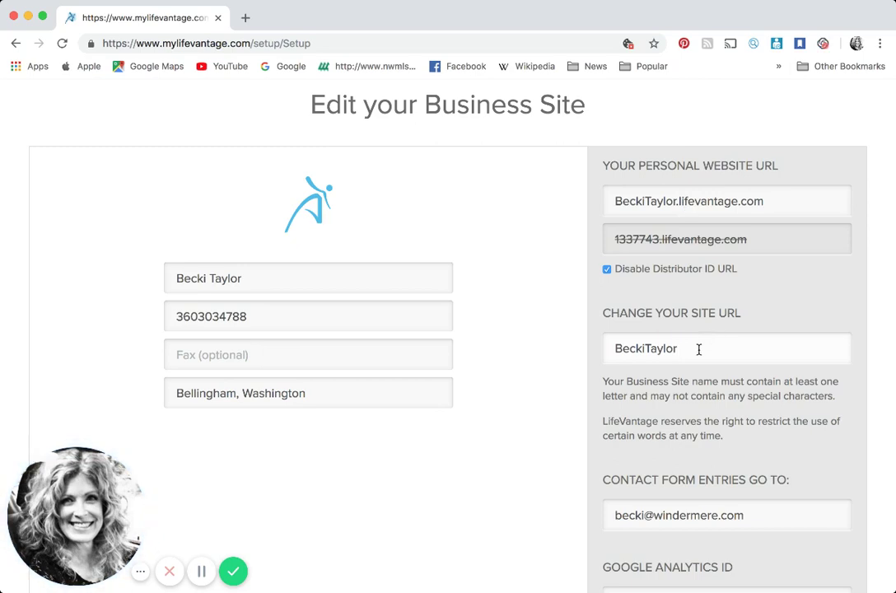
# Retype the misspelled ending of the name in the Change Your Site URL field
pyautogui.press('BackSpace')
pyautogui.press('BackSpace')
pyautogui.press('BackSpace')
pyautogui.press('BackSpace')
pyautogui.press('BackSpace')
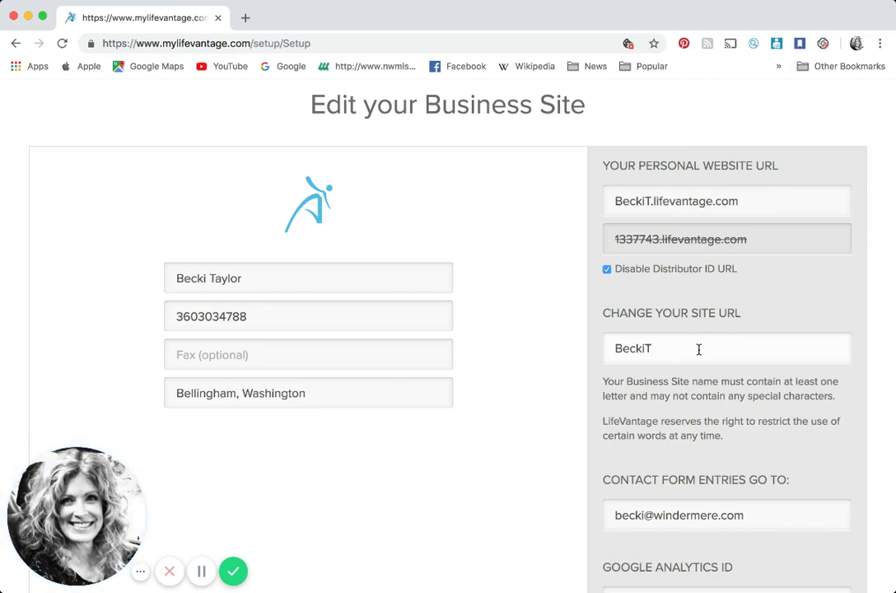
pyautogui.write('yalor')
pyautogui.press('BackSpace')
pyautogui.press('BackSpace')
pyautogui.press('BackSpace')
pyautogui.press('BackSpace')
pyautogui.press('BackSpace')
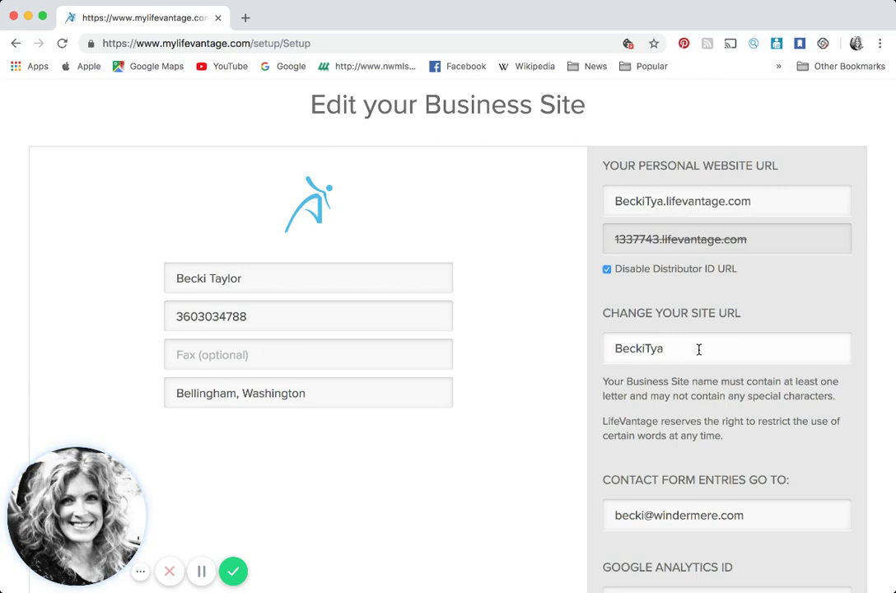
pyautogui.write('au')
pyautogui.press('BackSpace')
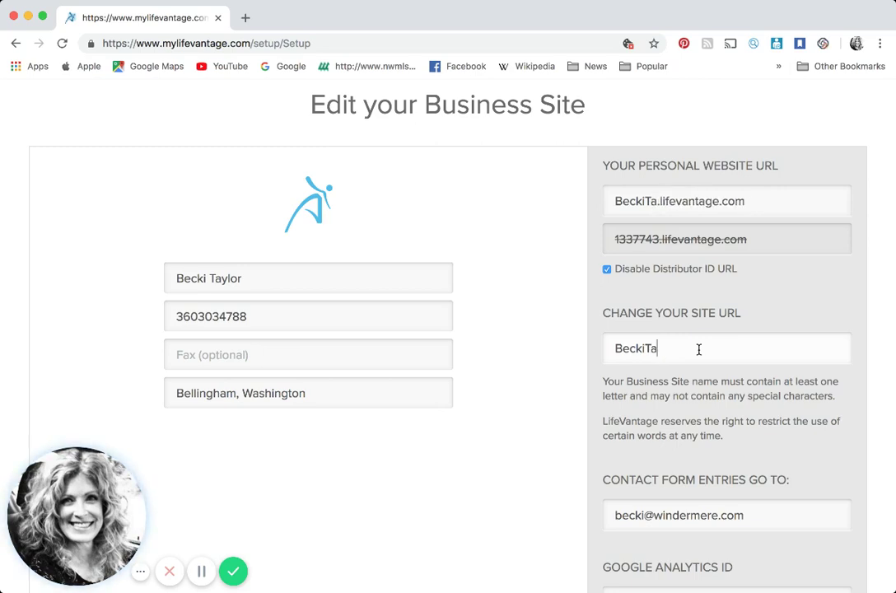
pyautogui.write('ylor')
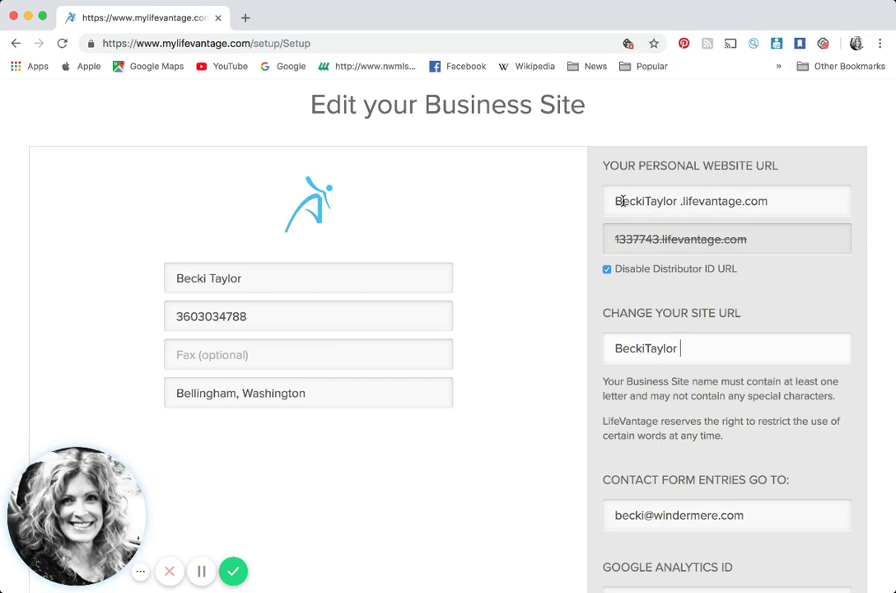
# Delete the stray space from the site URL and save the business site changes
pyautogui.tripleClick(680, 201)
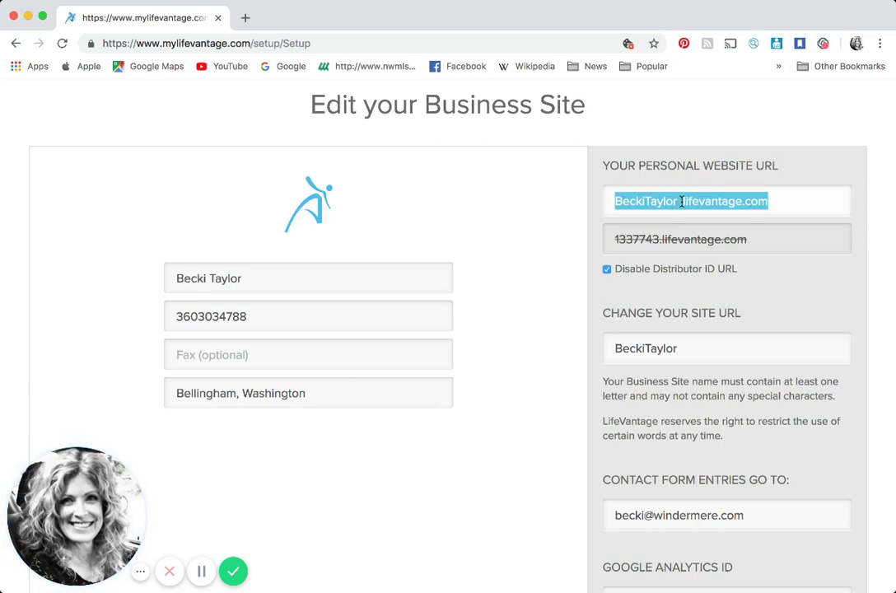
pyautogui.click(680, 201)
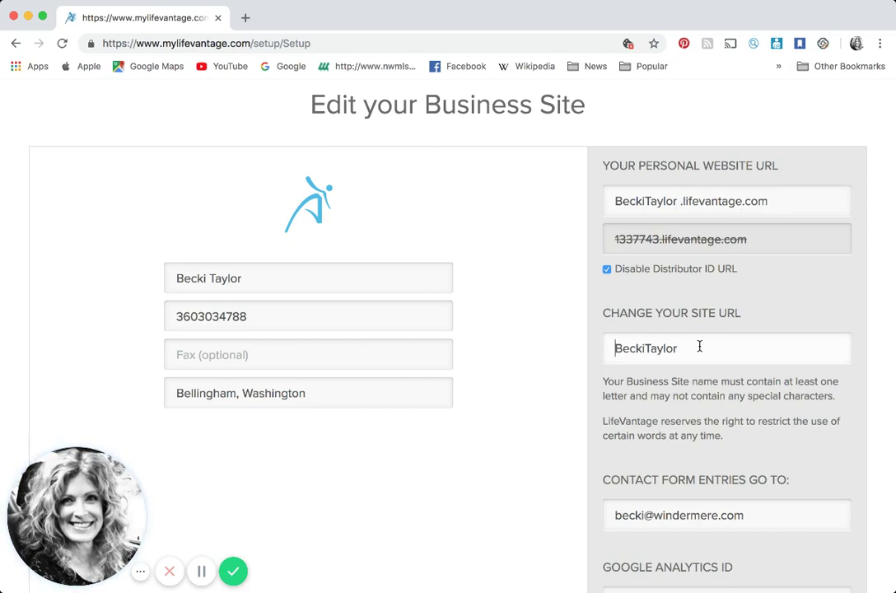
pyautogui.press('BackSpace')
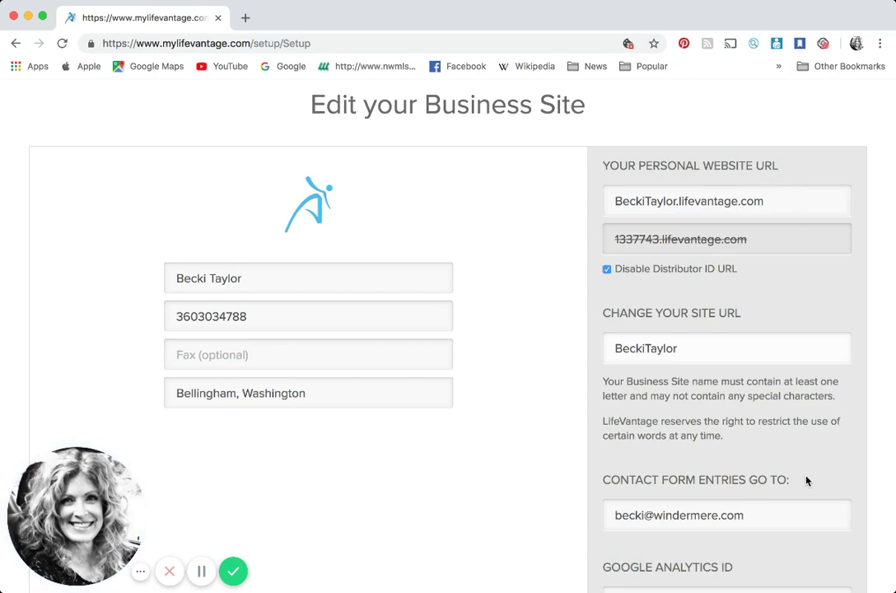
pyautogui.scroll(-4, 724, 523)
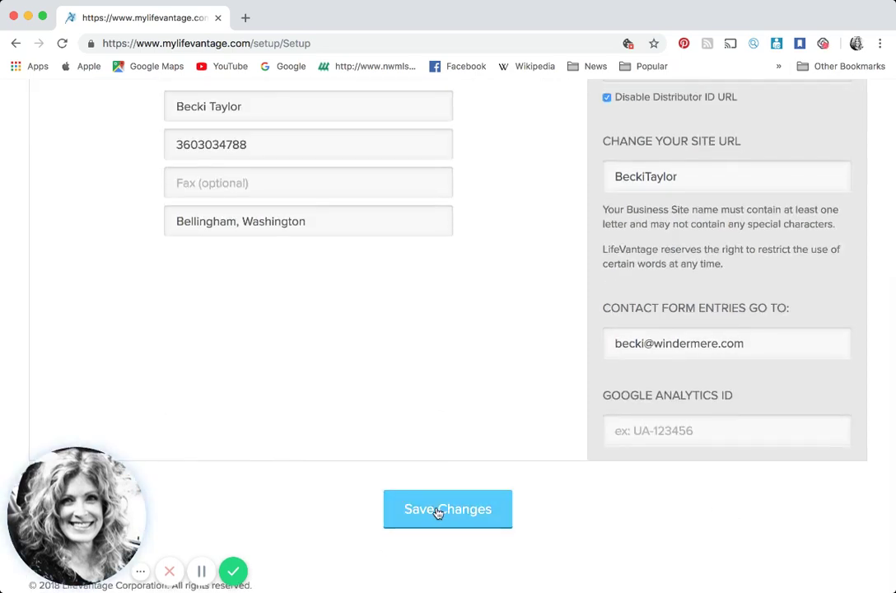
pyautogui.click(438, 511)
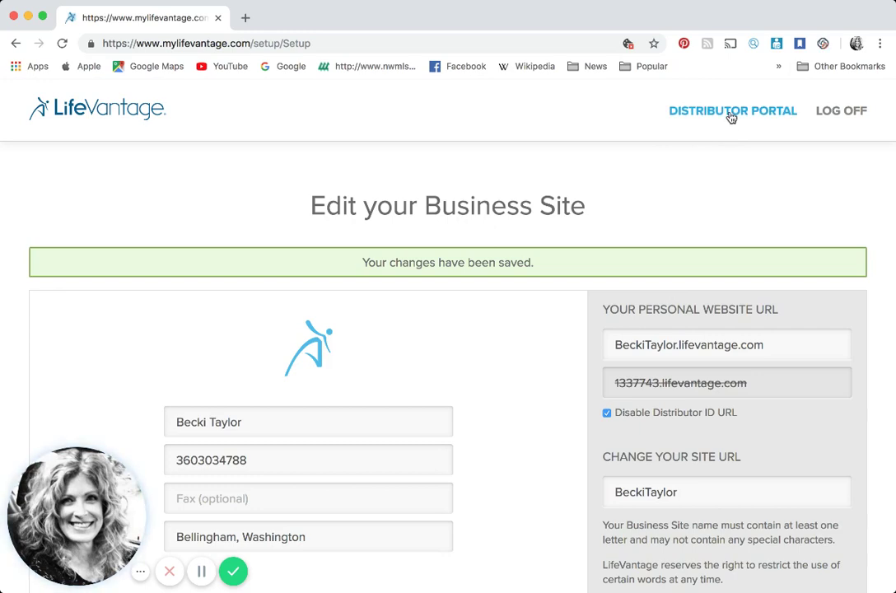
# Log back into the distributor back office with the saved credentials and bring up the Shopping menu
pyautogui.click(731, 118)
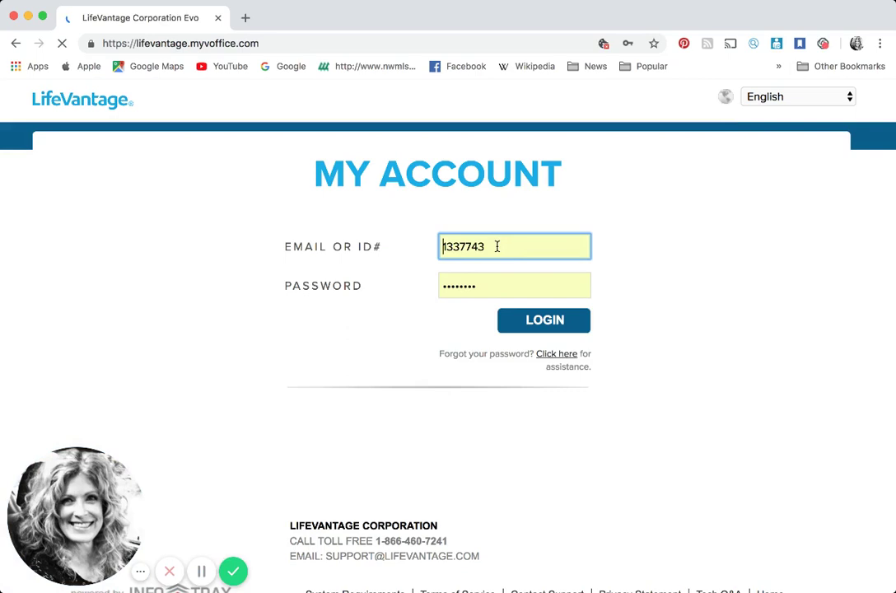
pyautogui.click(546, 322)
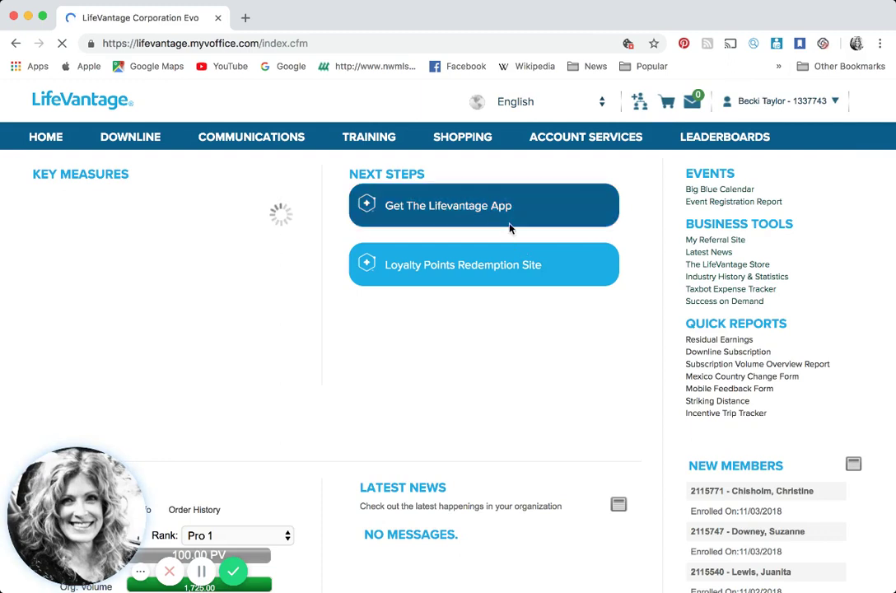
pyautogui.moveTo(453, 138)
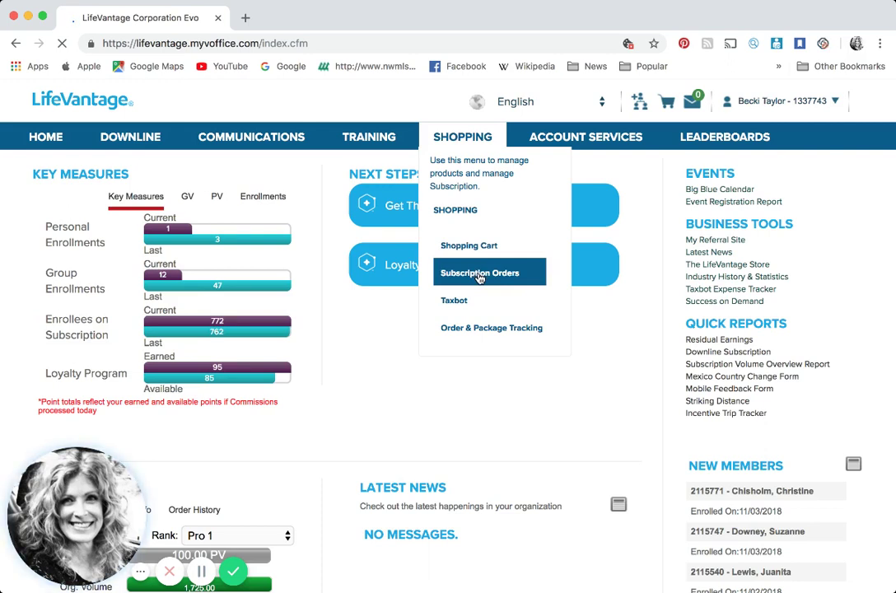
# Show the Manage Subscriptions page via Shopping > Subscription Orders
pyautogui.click(481, 274)
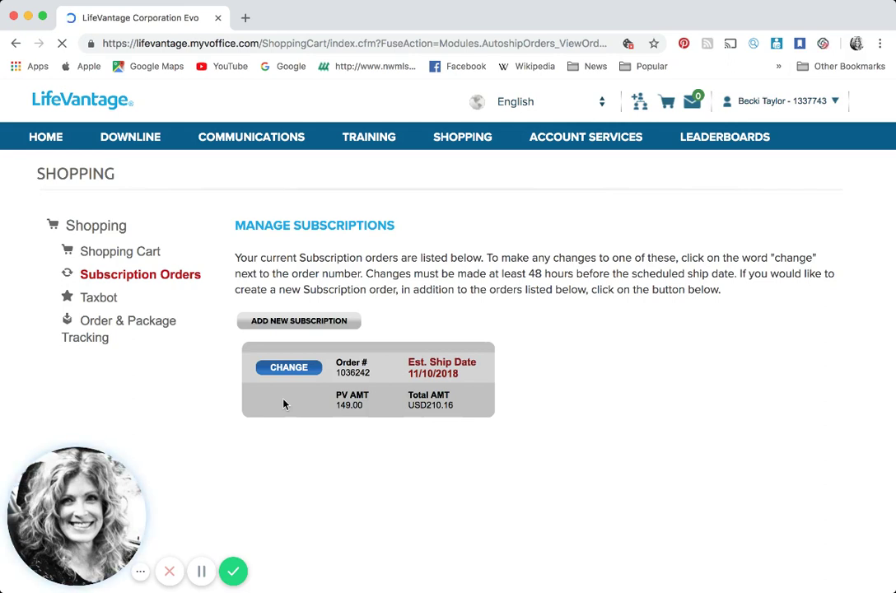
pyautogui.click(290, 322)
pyautogui.scroll(-5, 290, 325)
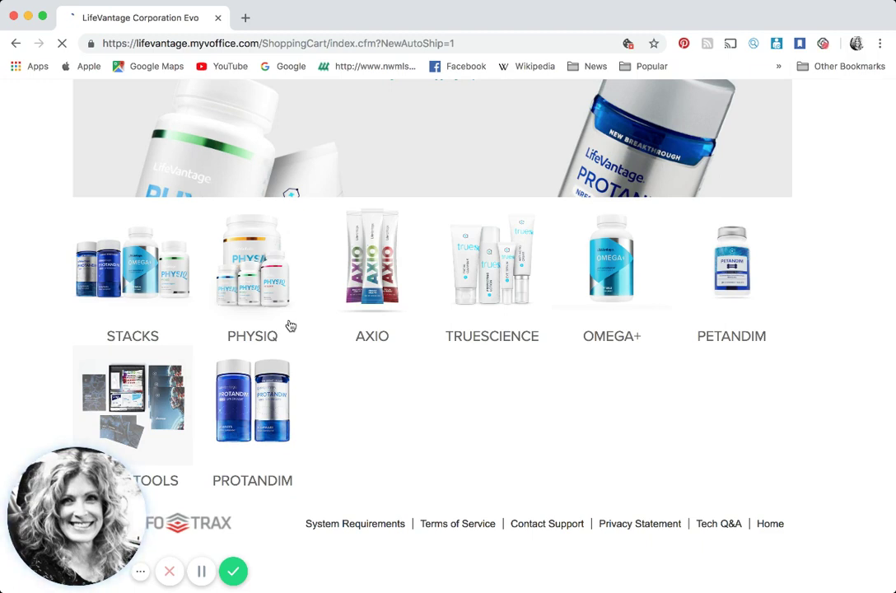
pyautogui.scroll(-2, 291, 325)
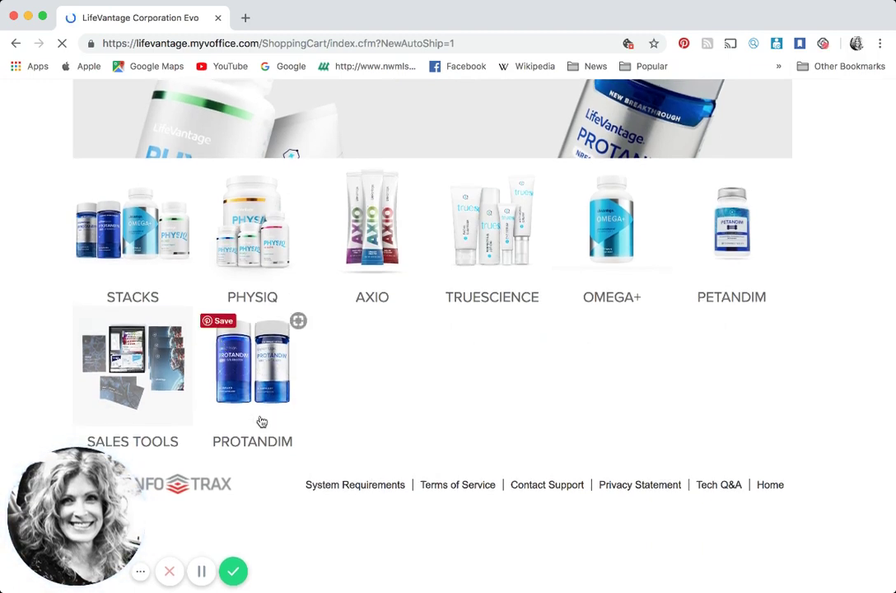
pyautogui.click(261, 421)
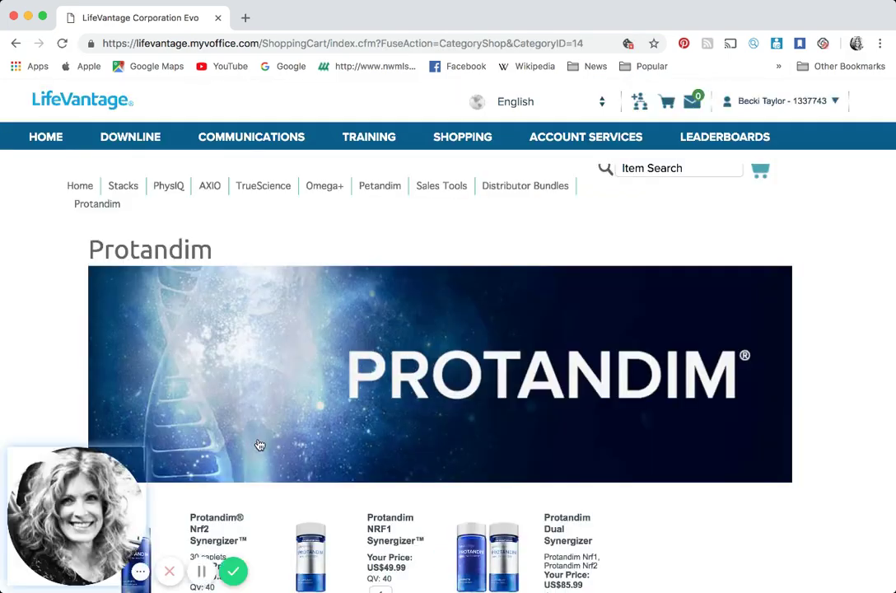
pyautogui.scroll(-5, 260, 445)
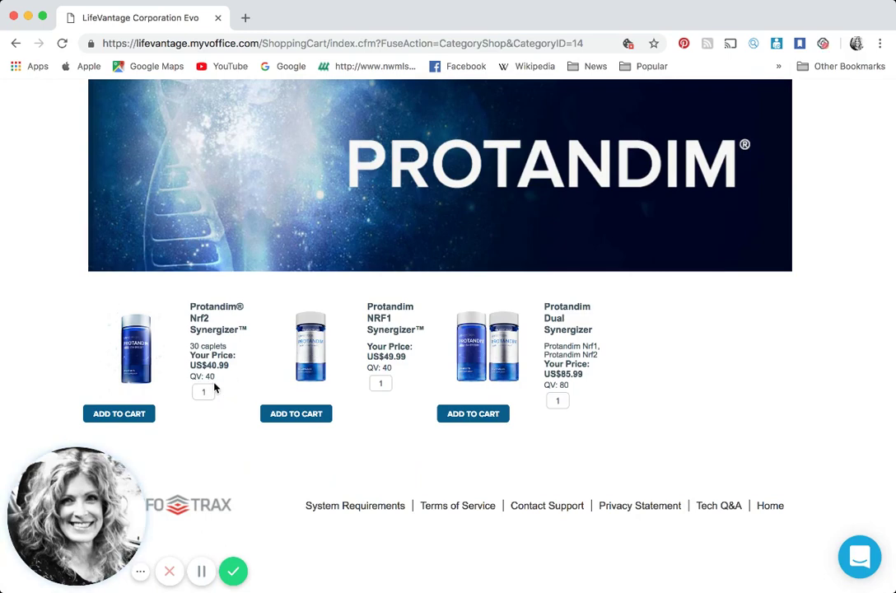
pyautogui.scroll(5, 229, 379)
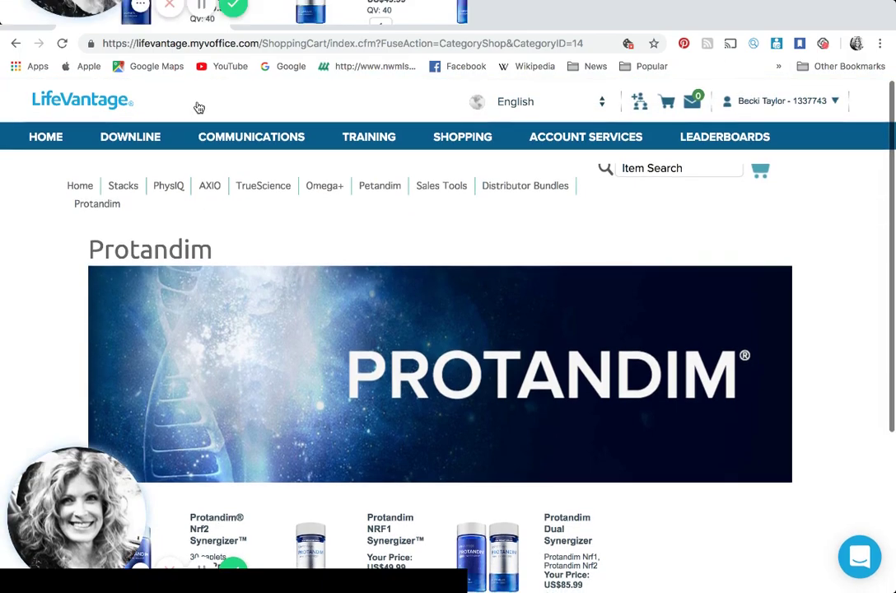
pyautogui.moveTo(140, 146)
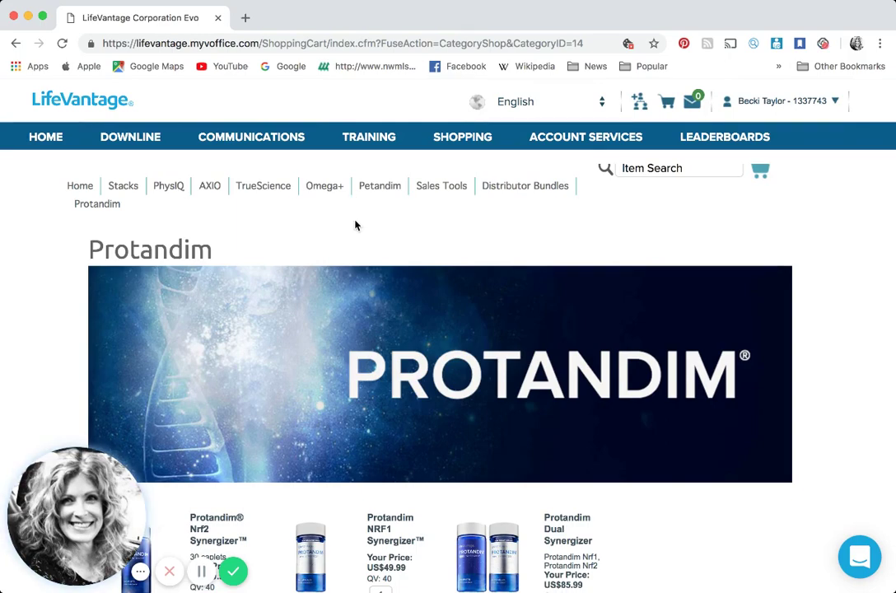
pyautogui.scroll(-5, 356, 224)
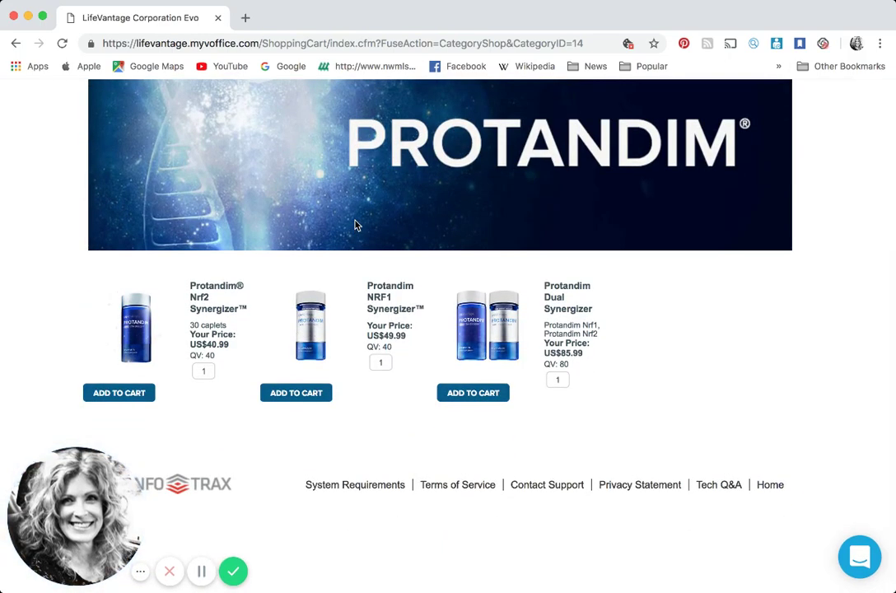
pyautogui.scroll(5, 356, 224)
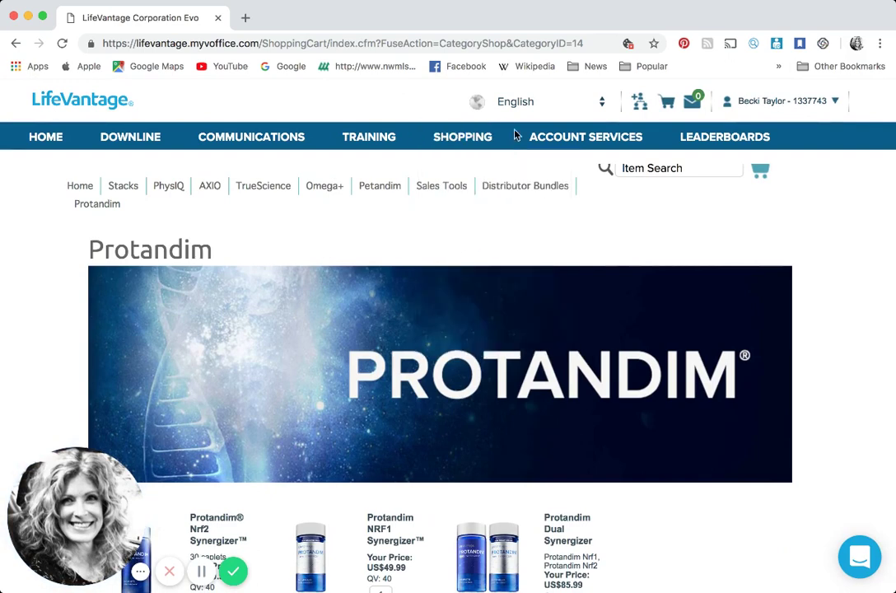
pyautogui.moveTo(462, 138)
pyautogui.click(478, 273)
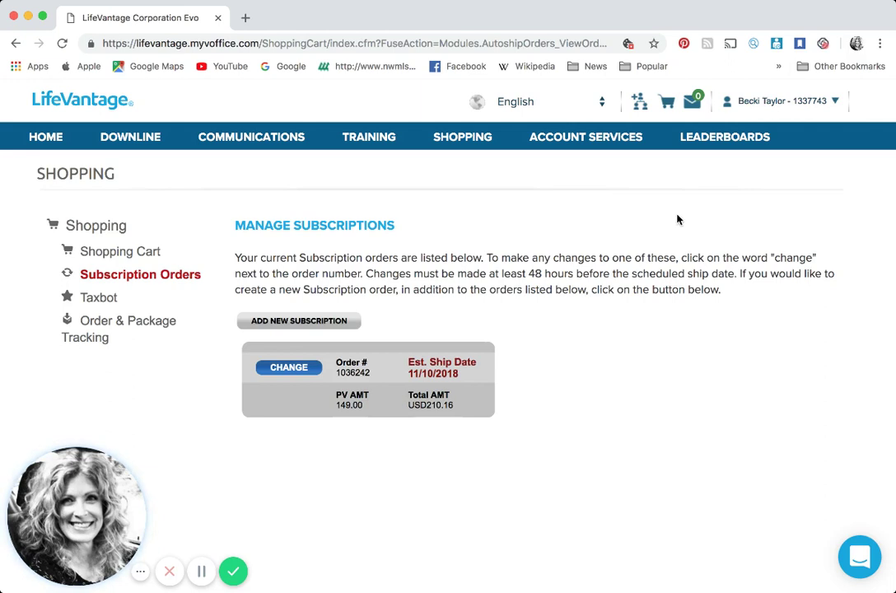
# Load the member's name-based replicated site address in a new Chrome tab
pyautogui.click(245, 18)
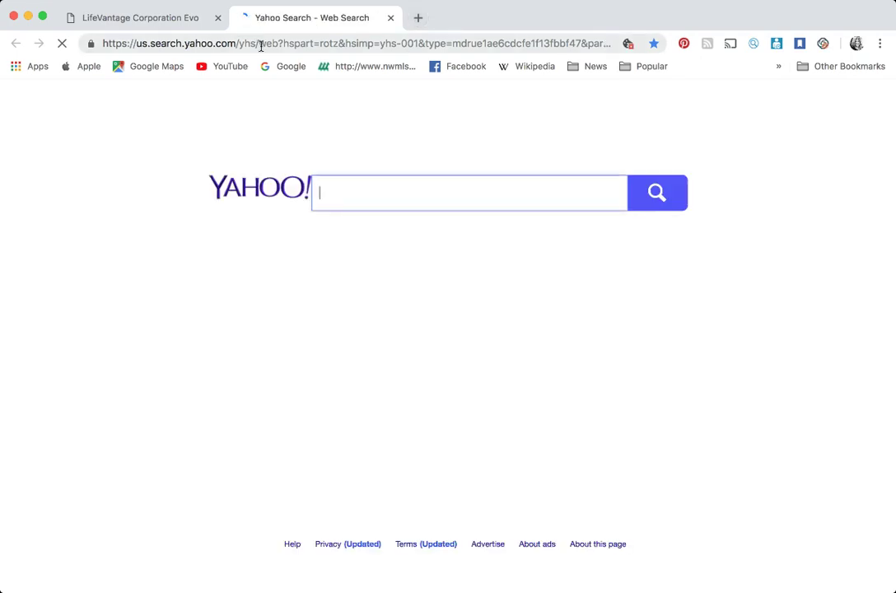
pyautogui.click(262, 45)
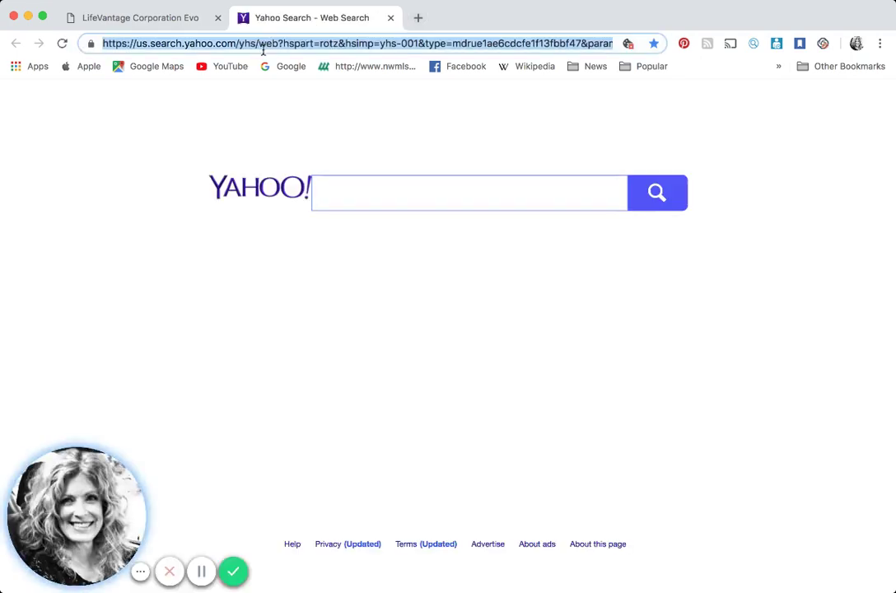
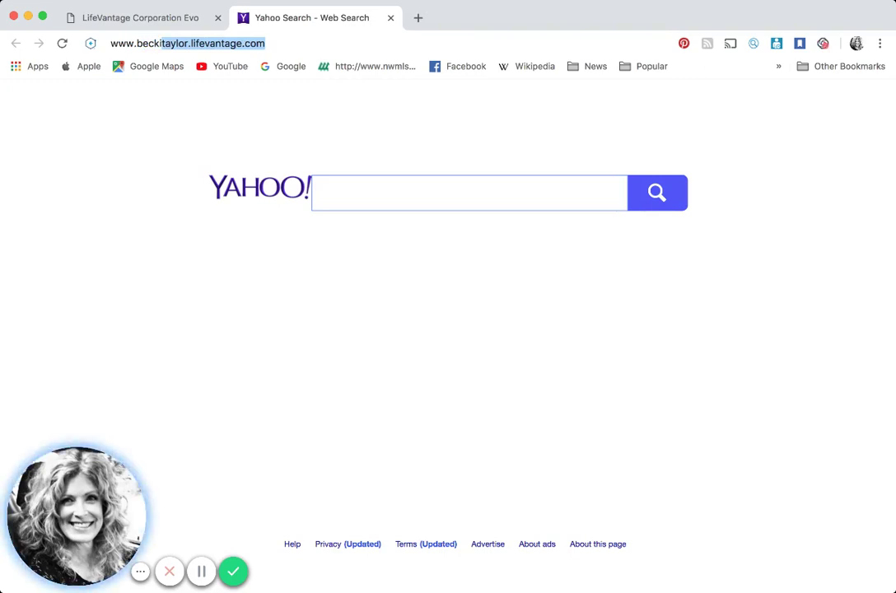
pyautogui.press('Return')
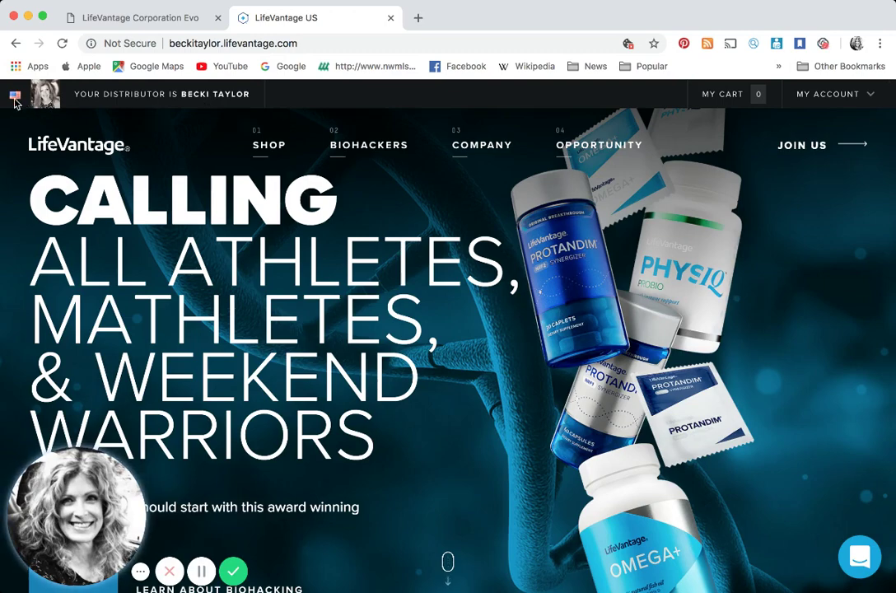
pyautogui.click(15, 97)
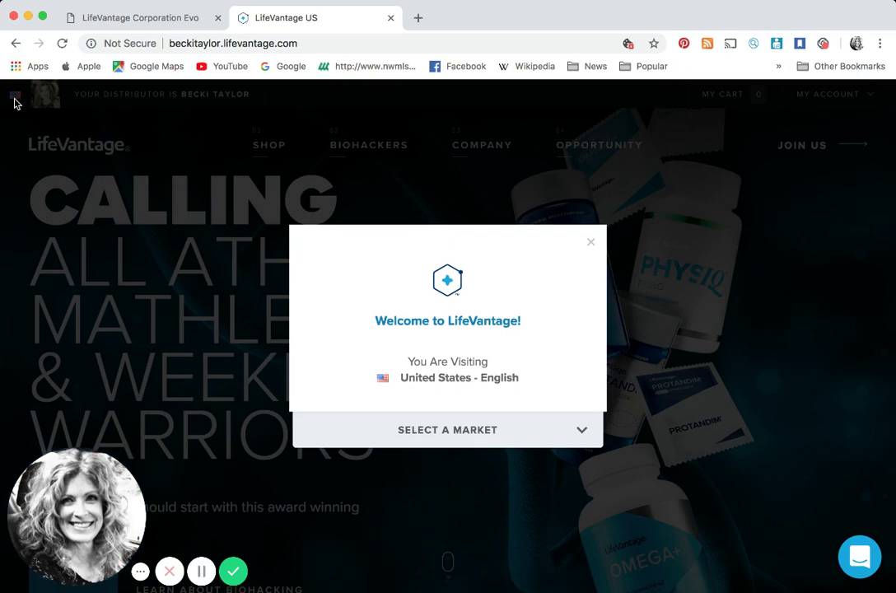
pyautogui.click(439, 434)
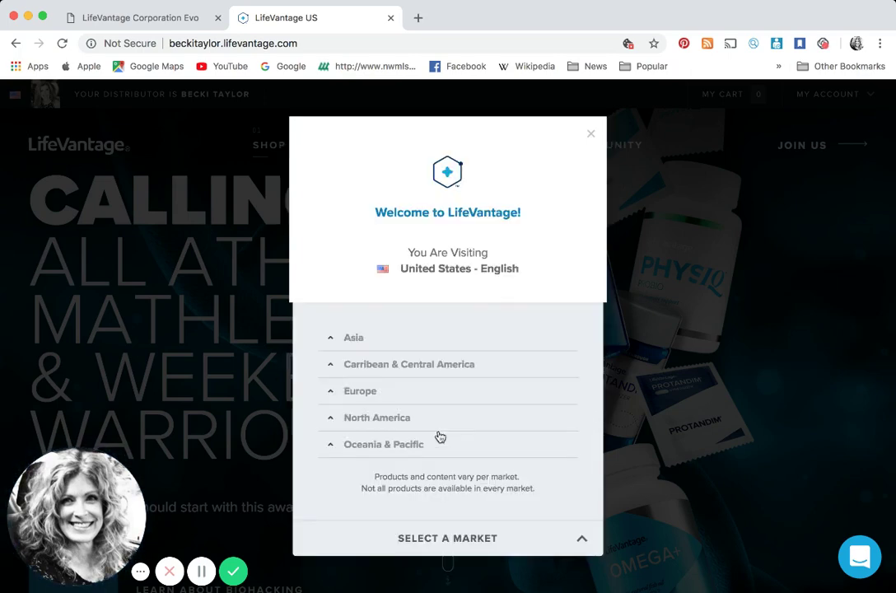
pyautogui.click(401, 363)
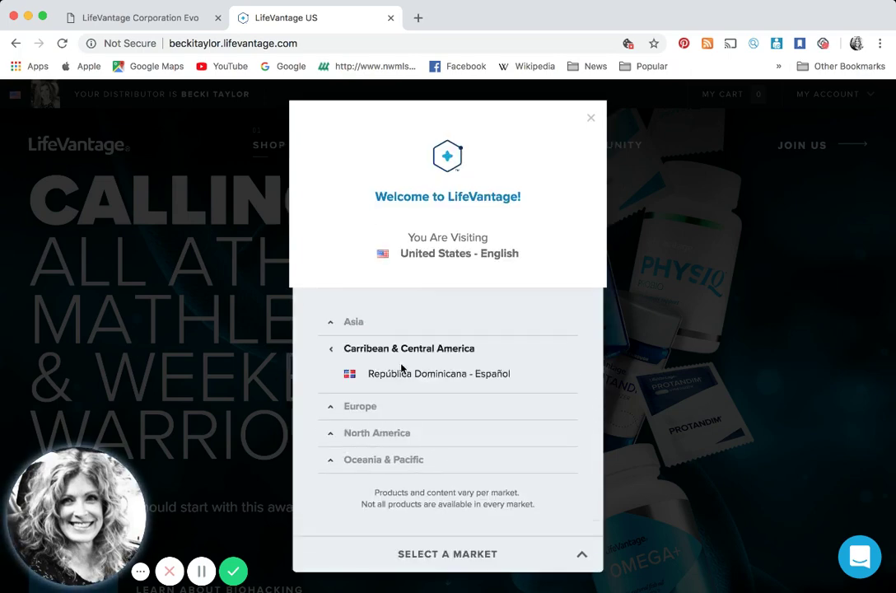
pyautogui.click(379, 405)
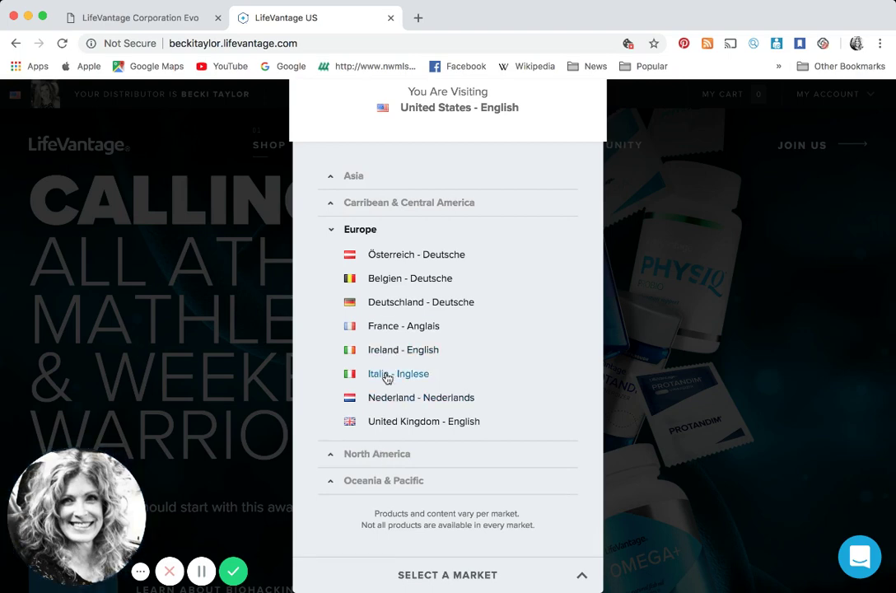
pyautogui.click(377, 455)
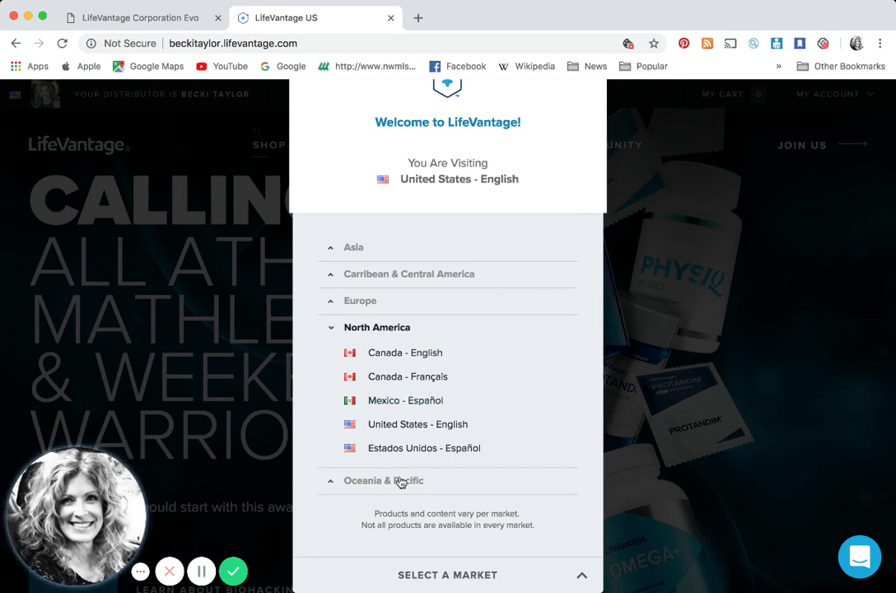
pyautogui.click(401, 482)
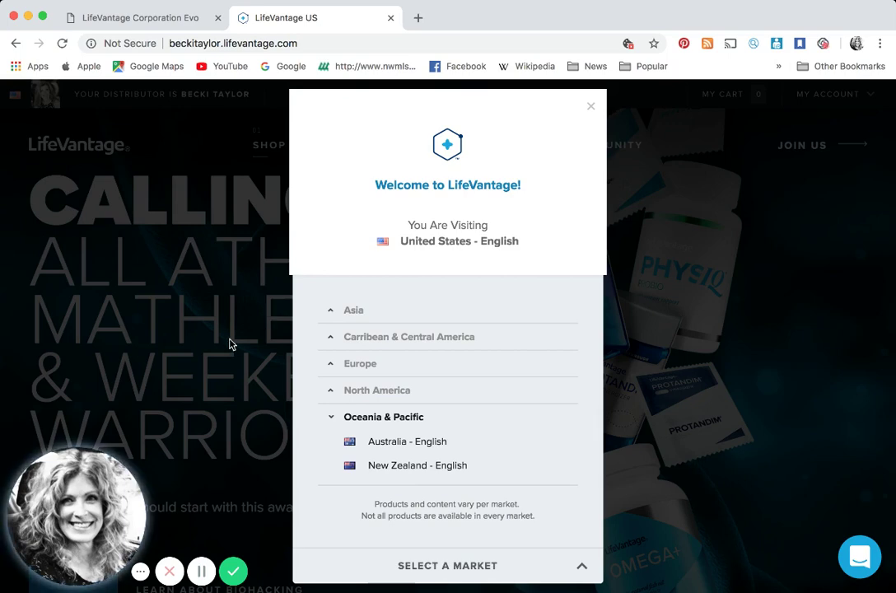
pyautogui.click(591, 109)
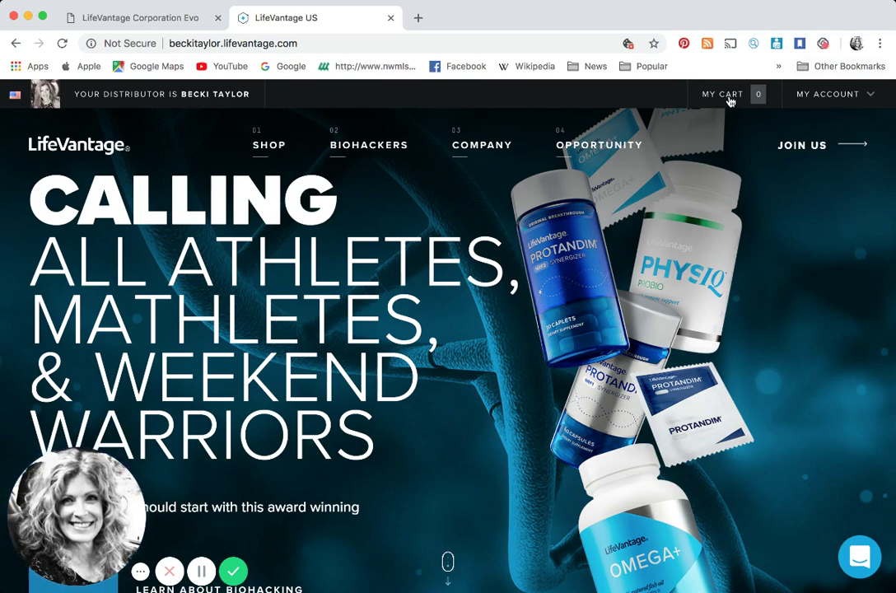
# Check the empty cart, then add Vitality Stack Vitality Packets from the Shop page
pyautogui.click(729, 99)
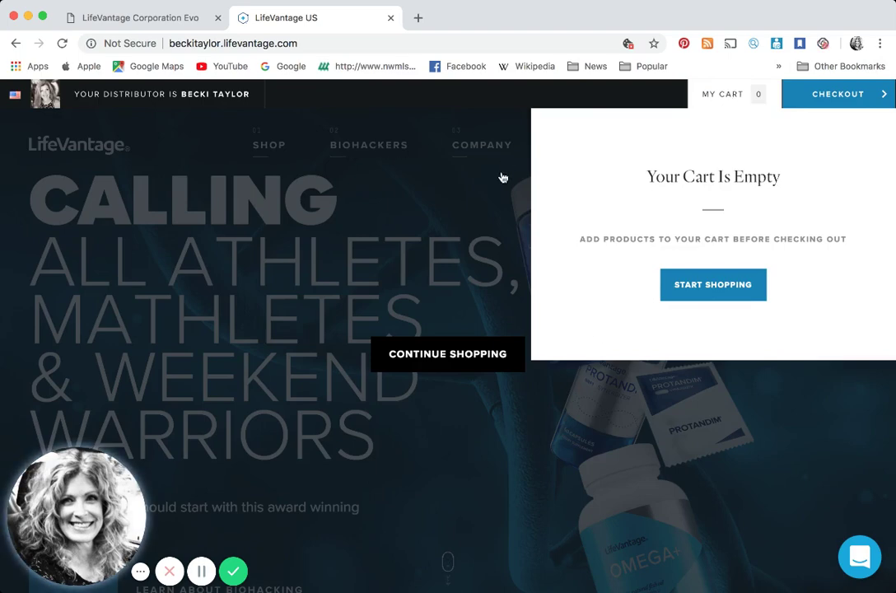
pyautogui.click(272, 179)
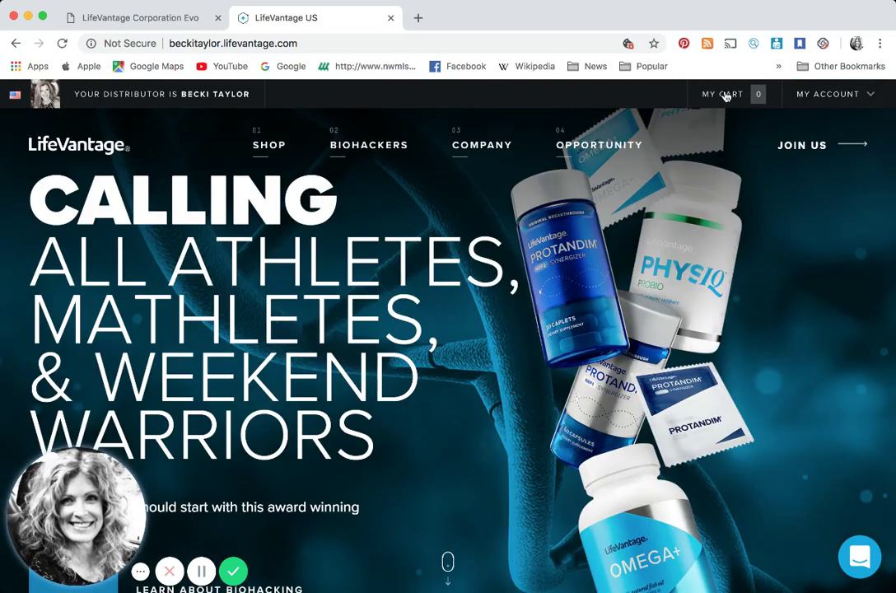
pyautogui.click(270, 153)
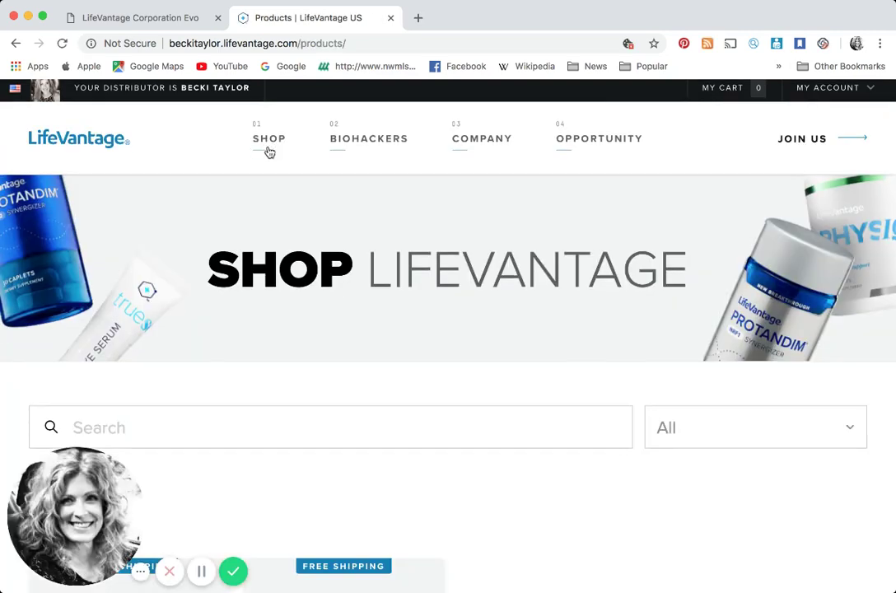
pyautogui.scroll(-10, 190, 306)
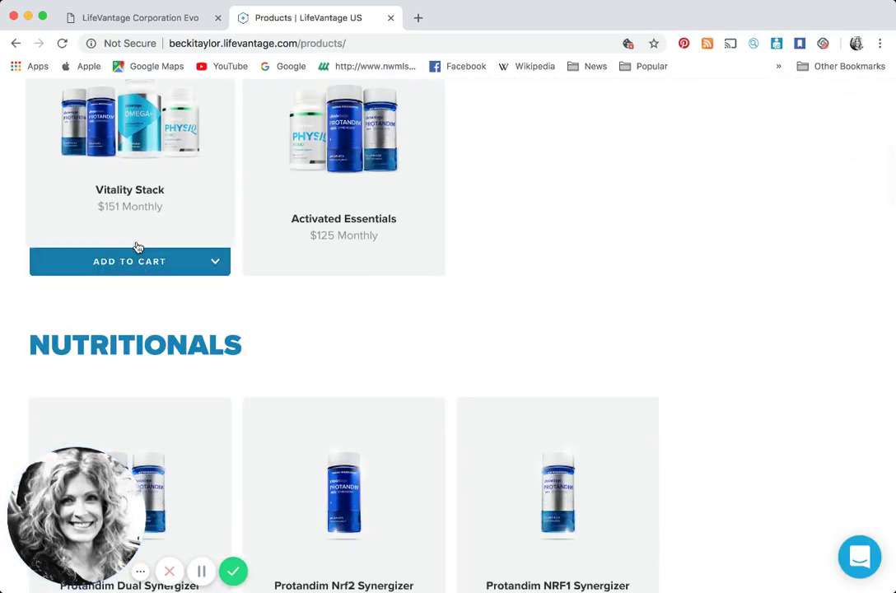
pyautogui.click(140, 260)
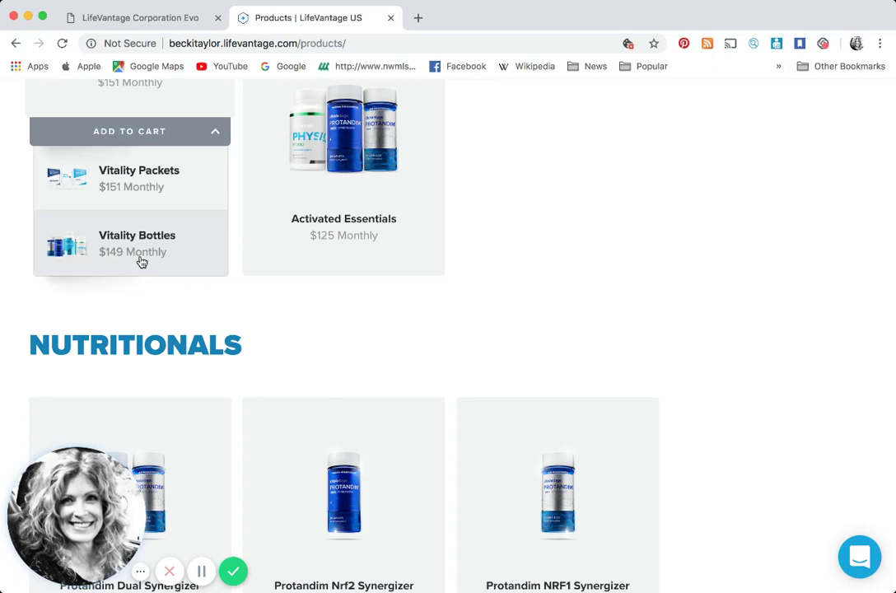
pyautogui.click(134, 184)
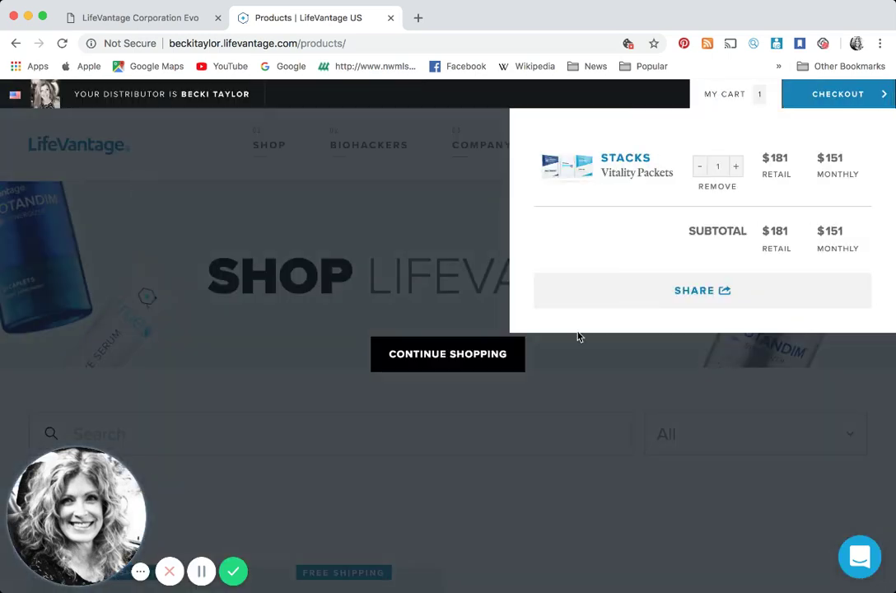
pyautogui.click(447, 354)
# Add AXIO Regular in Sour Cherry flavour to the cart
pyautogui.scroll(-5, 448, 330)
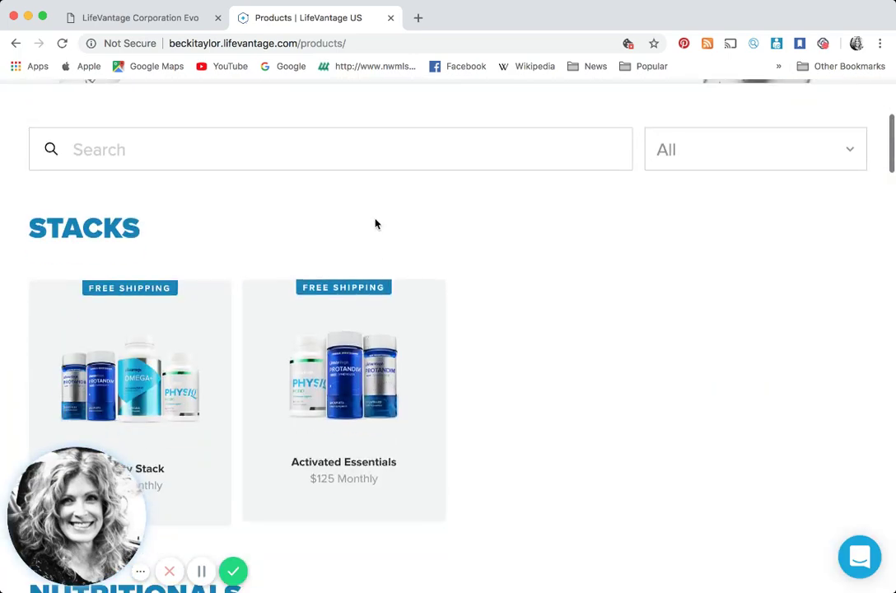
pyautogui.scroll(-10, 428, 409)
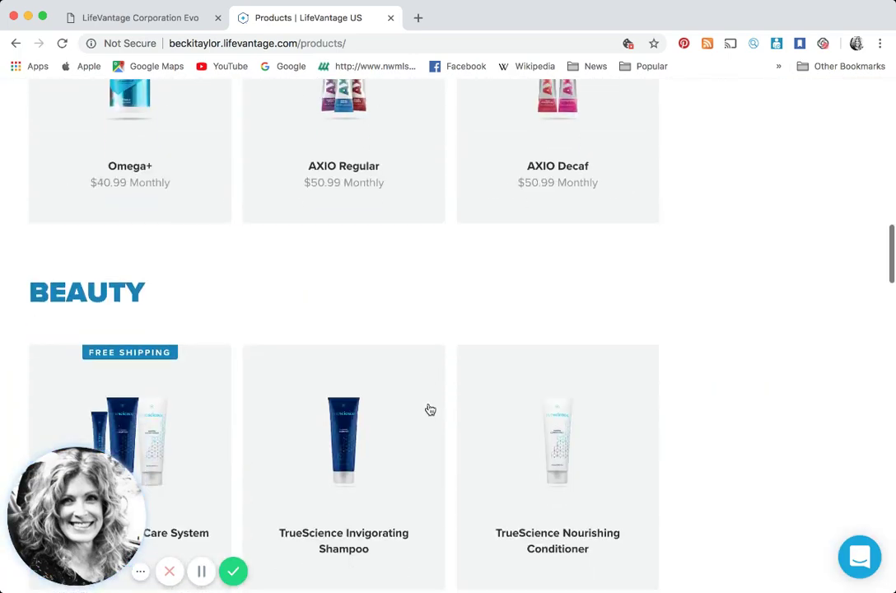
pyautogui.scroll(3, 533, 100)
pyautogui.click(358, 290)
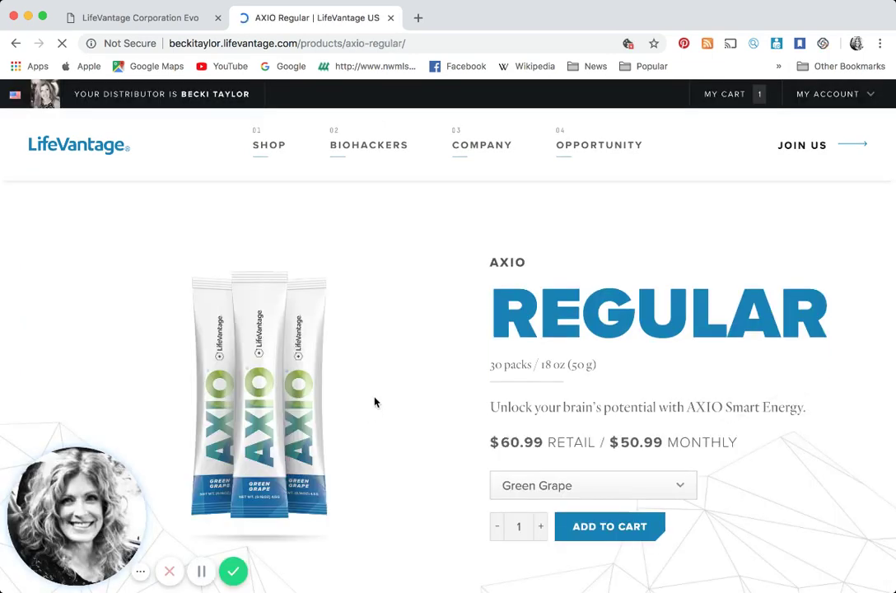
pyautogui.click(574, 490)
pyautogui.click(577, 507)
pyautogui.click(582, 538)
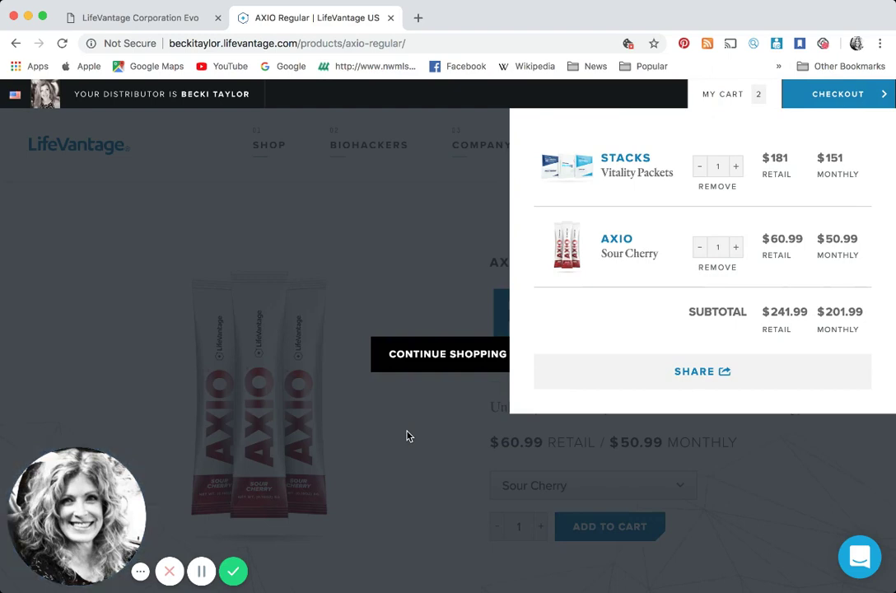
# Share the Vitality Packets and Sour Cherry AXIO cart, copy its link, and close the cart to the AXIO Regular page
pyautogui.click(696, 372)
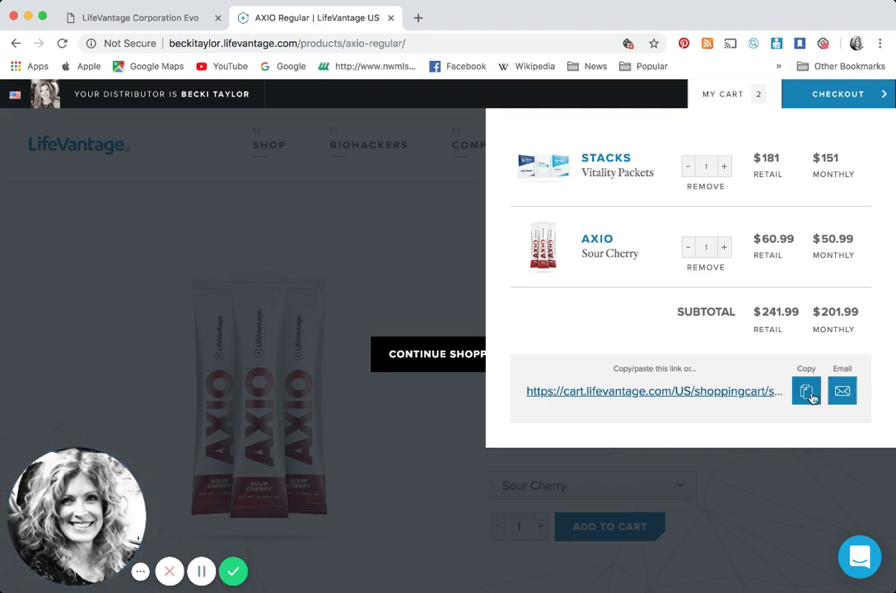
pyautogui.click(807, 395)
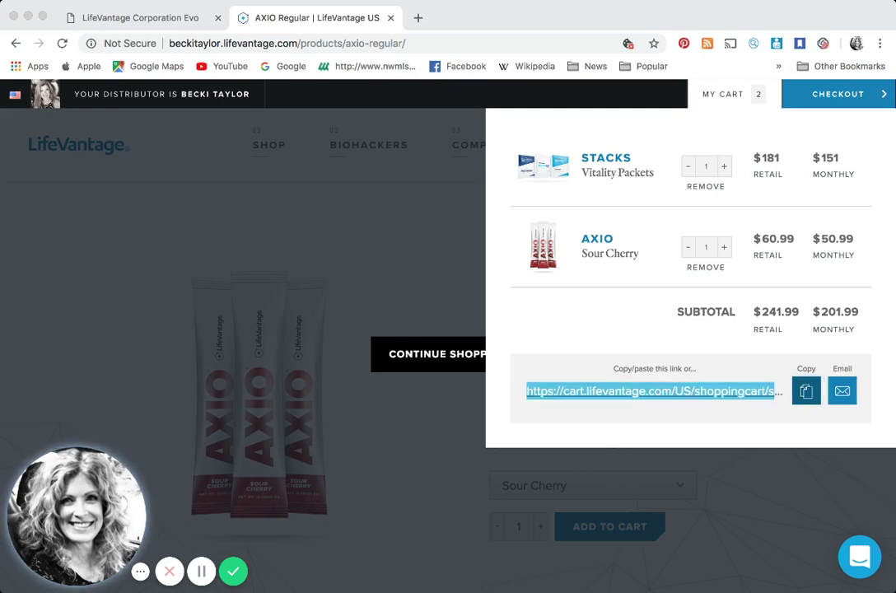
pyautogui.click(443, 255)
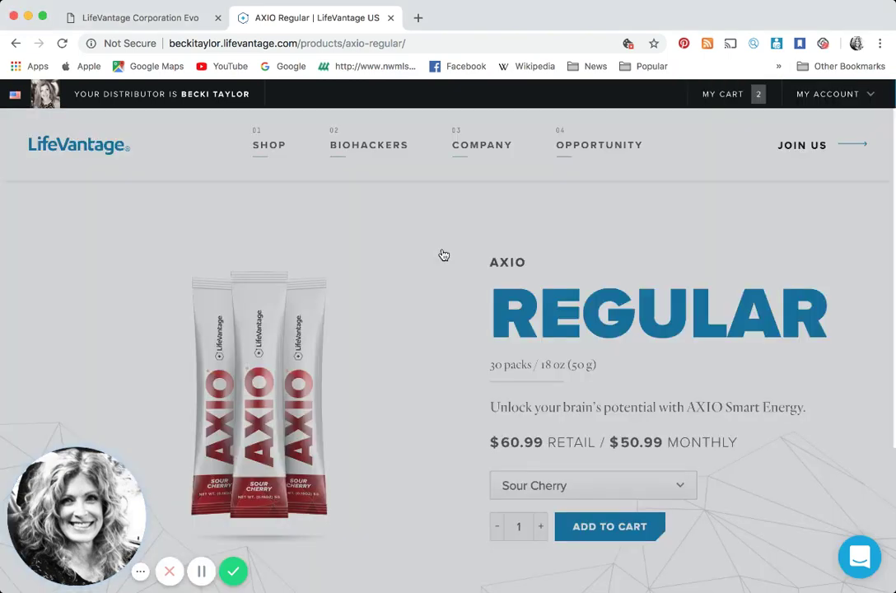